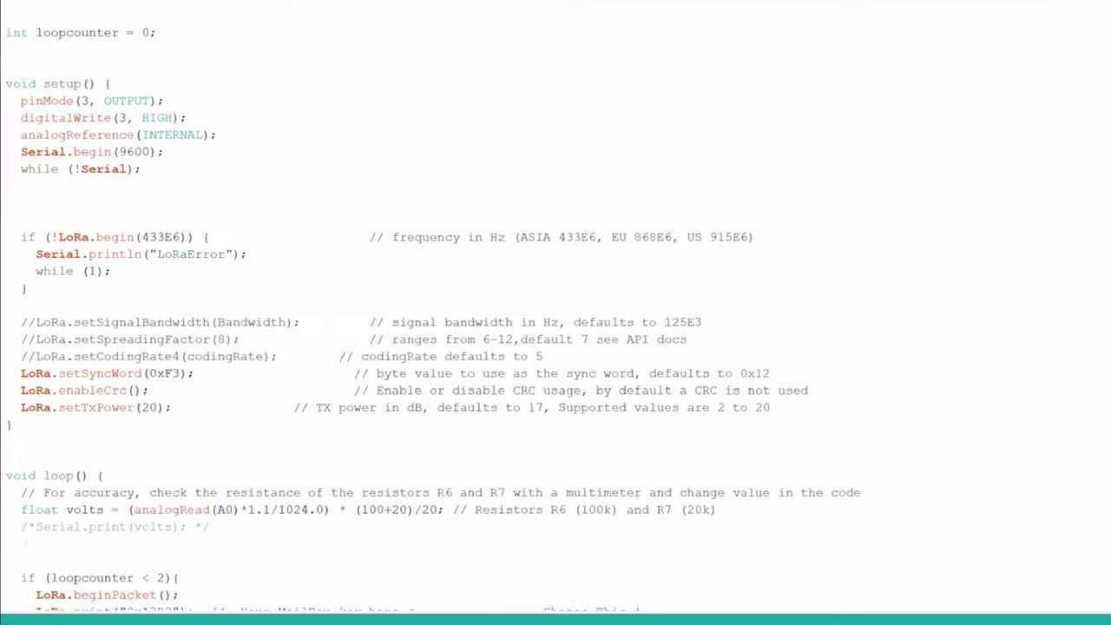
Step: Check the 433E6 LoRa frequency and sync word in the MailboxSensor sketch's LoRa settings
left_click_drag(207, 209, 242, 209)
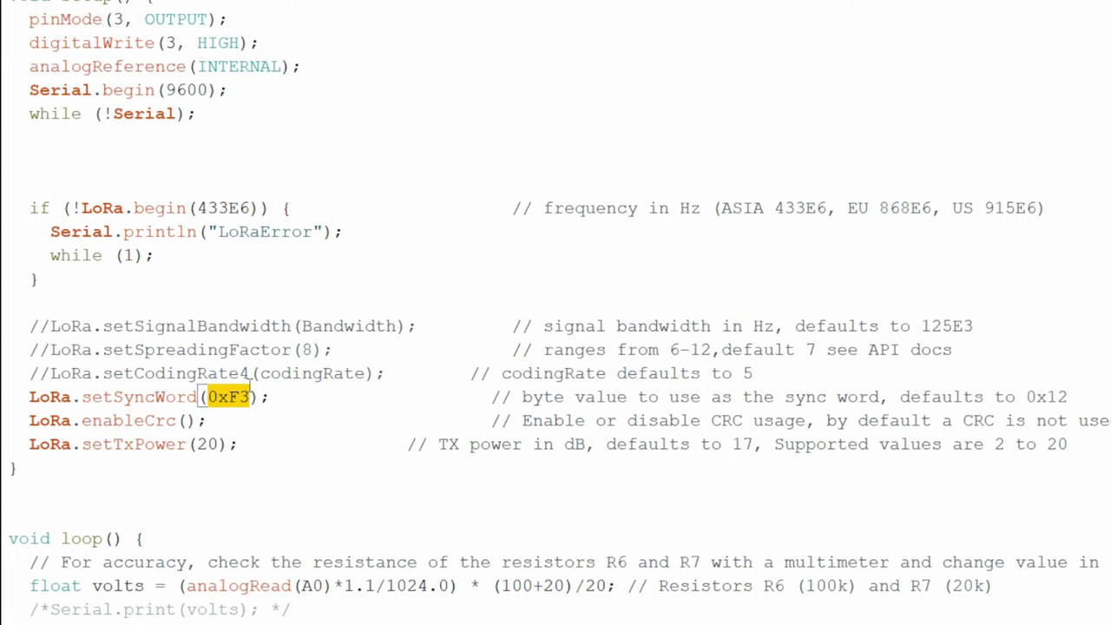
scroll(251, 373, "down", 6)
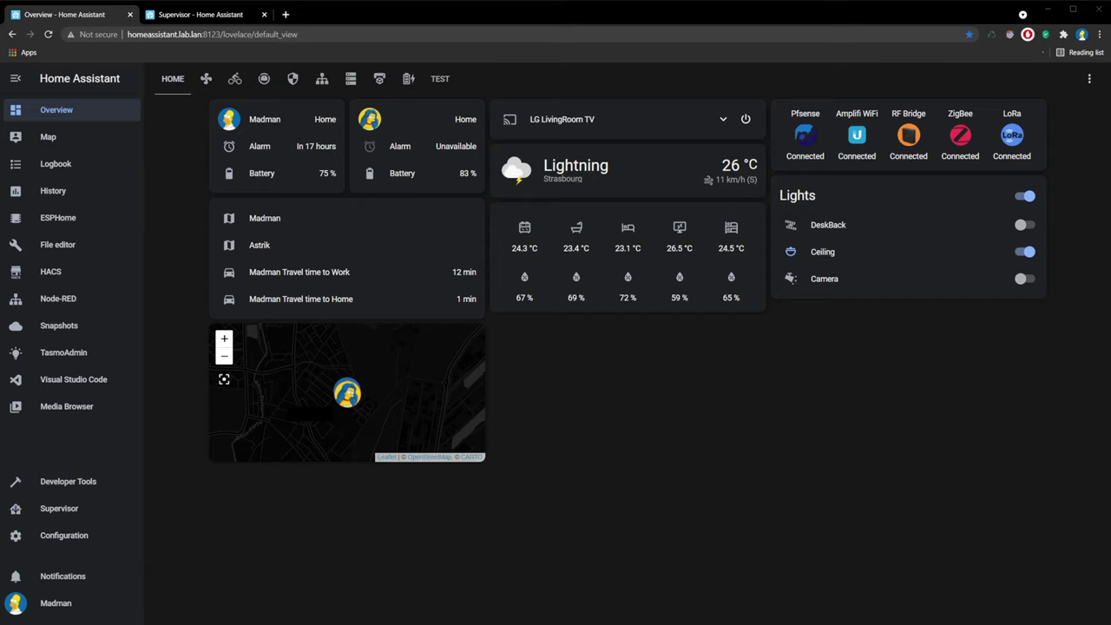
Step: Delete the trailing period from the login password in Mosquitto broker's configuration and save it
left_click(49, 509)
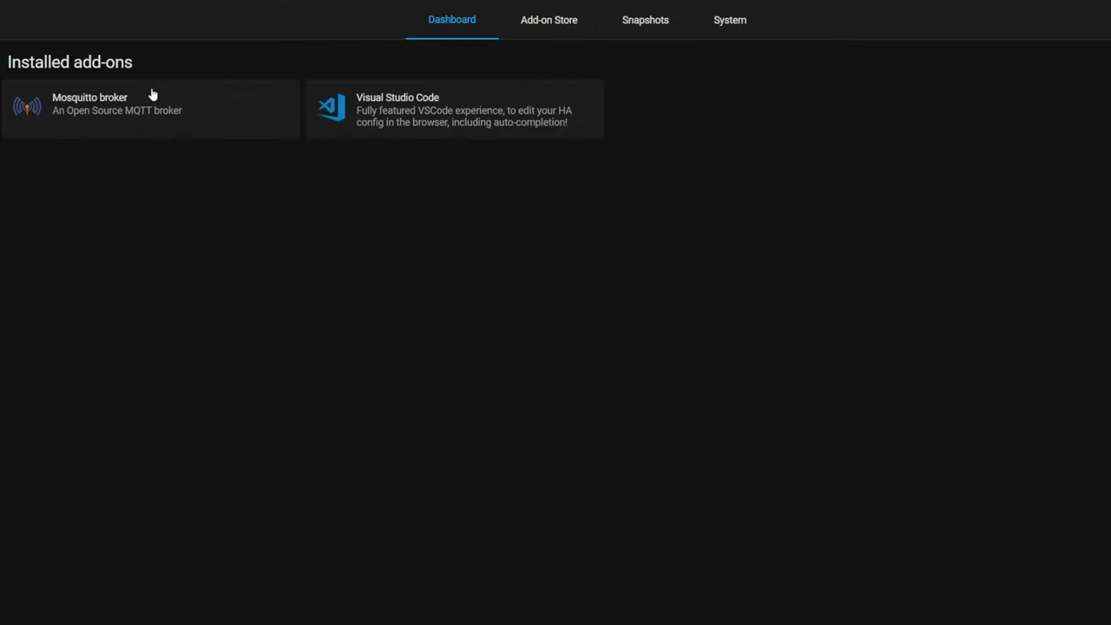
left_click(148, 104)
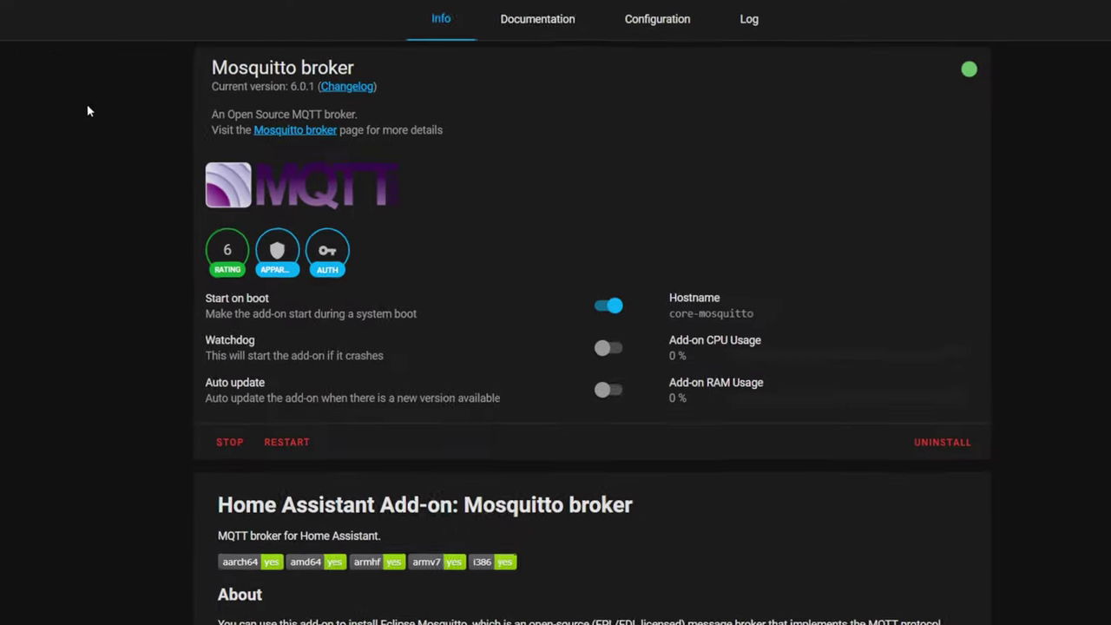
left_click(645, 24)
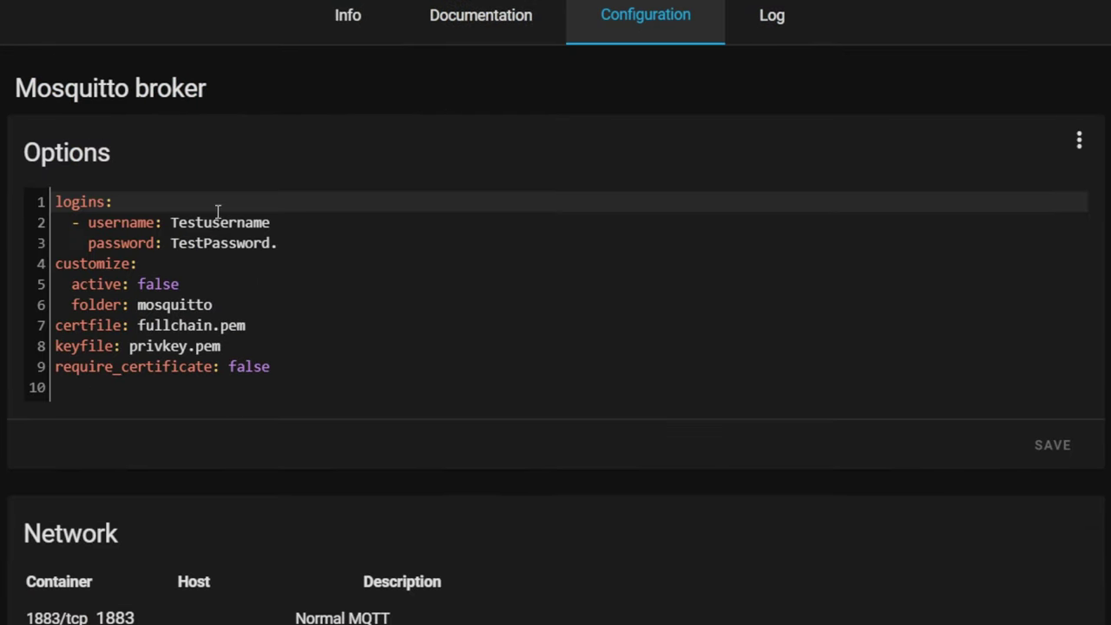
left_click(292, 243)
key("BackSpace")
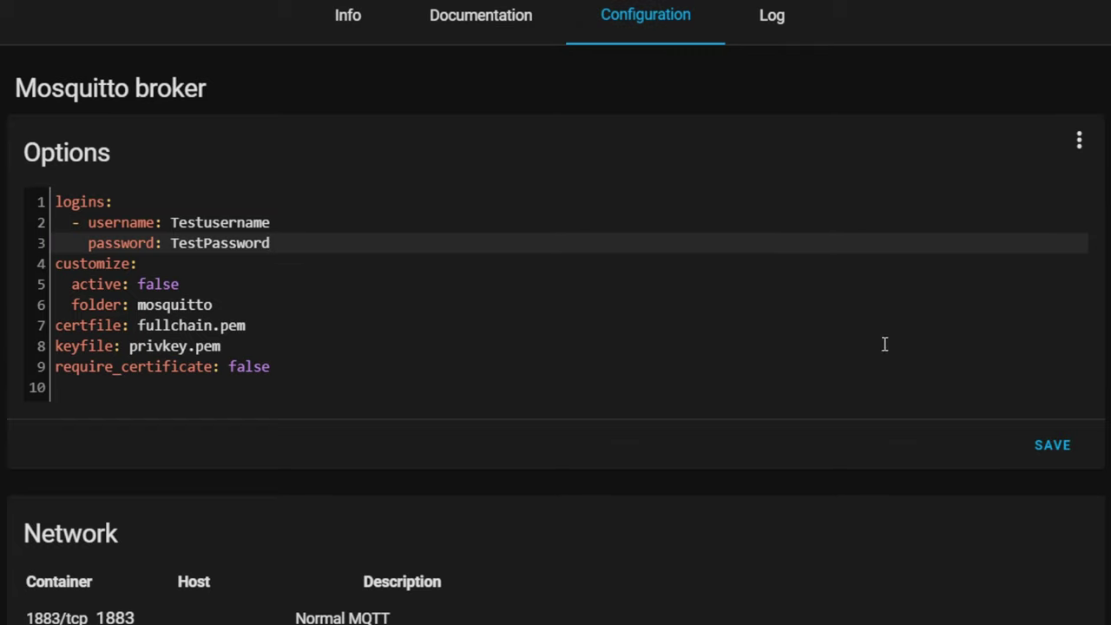
left_click(1053, 448)
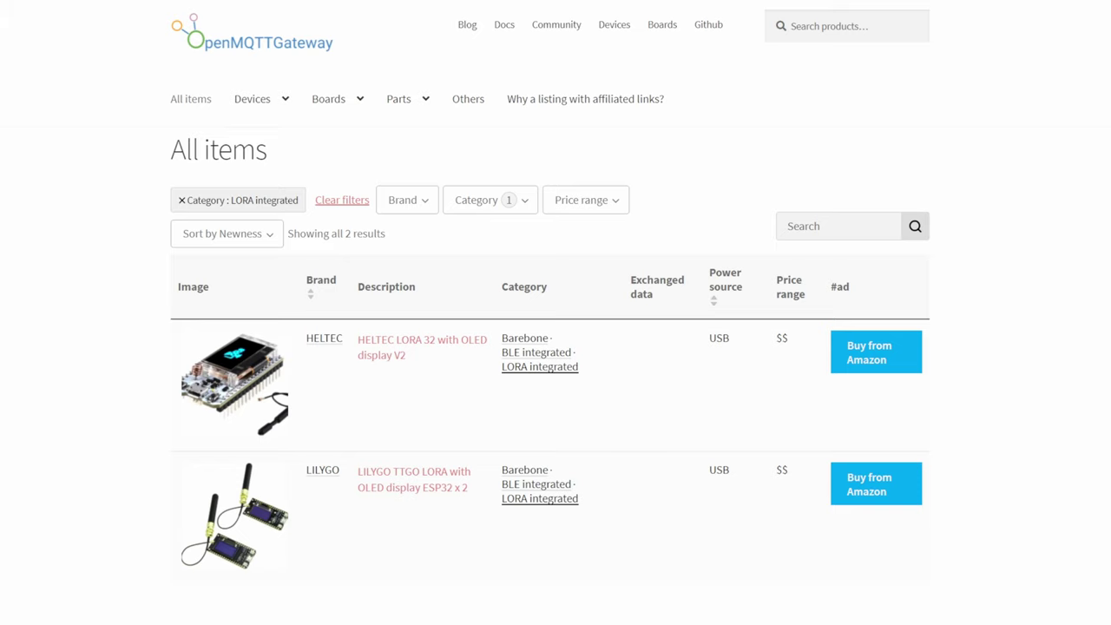
Step: Download the OpenMQTTGateway repository as a ZIP via the LILYGO TTGO LORA product page
left_click(243, 529)
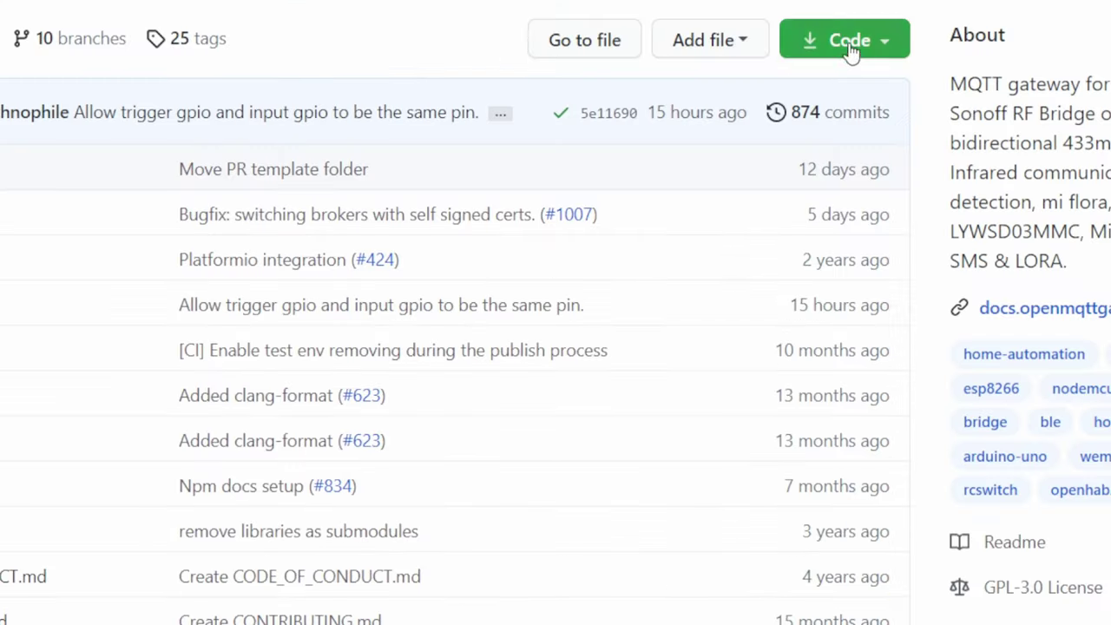
left_click(692, 191)
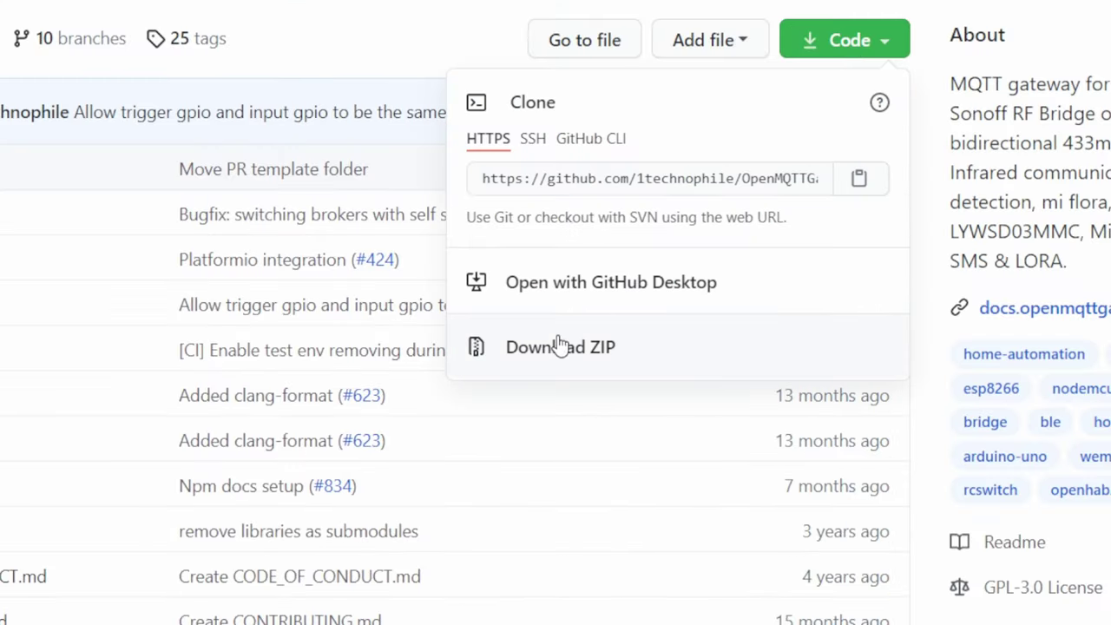
left_click(560, 346)
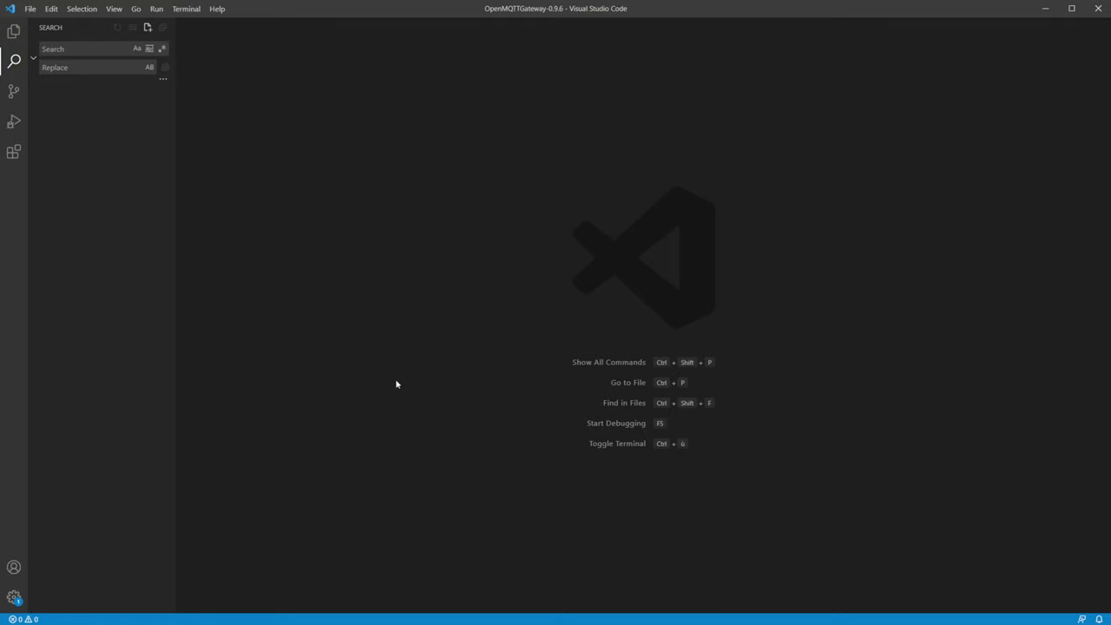
Step: Install the PlatformIO IDE extension found by searching 'platf' in Extensions
left_click(13, 152)
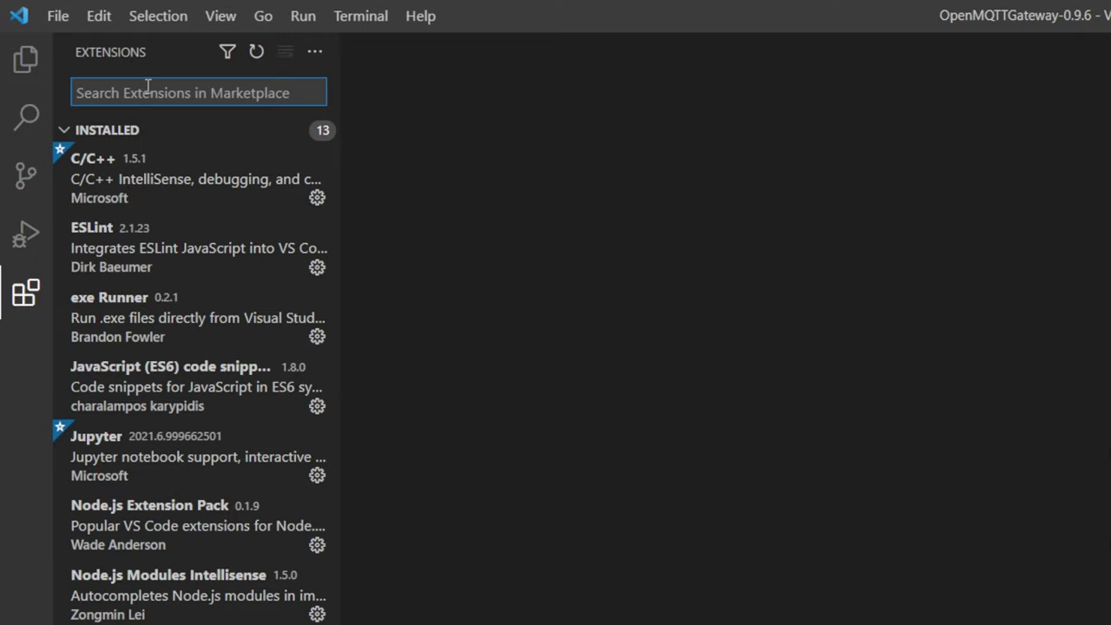
type("platfo")
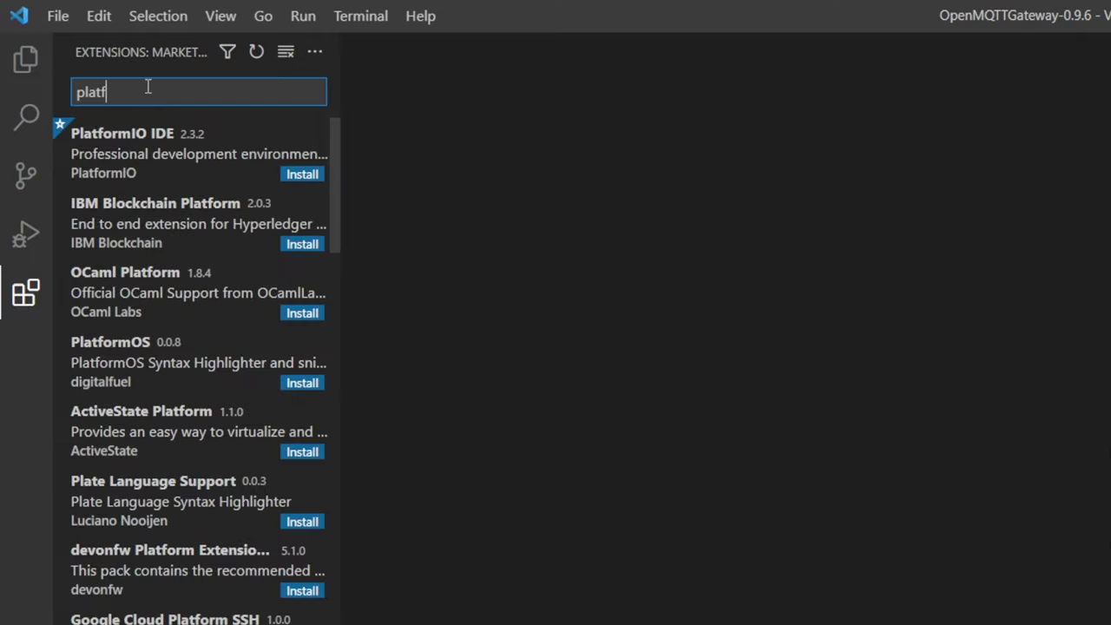
left_click(184, 154)
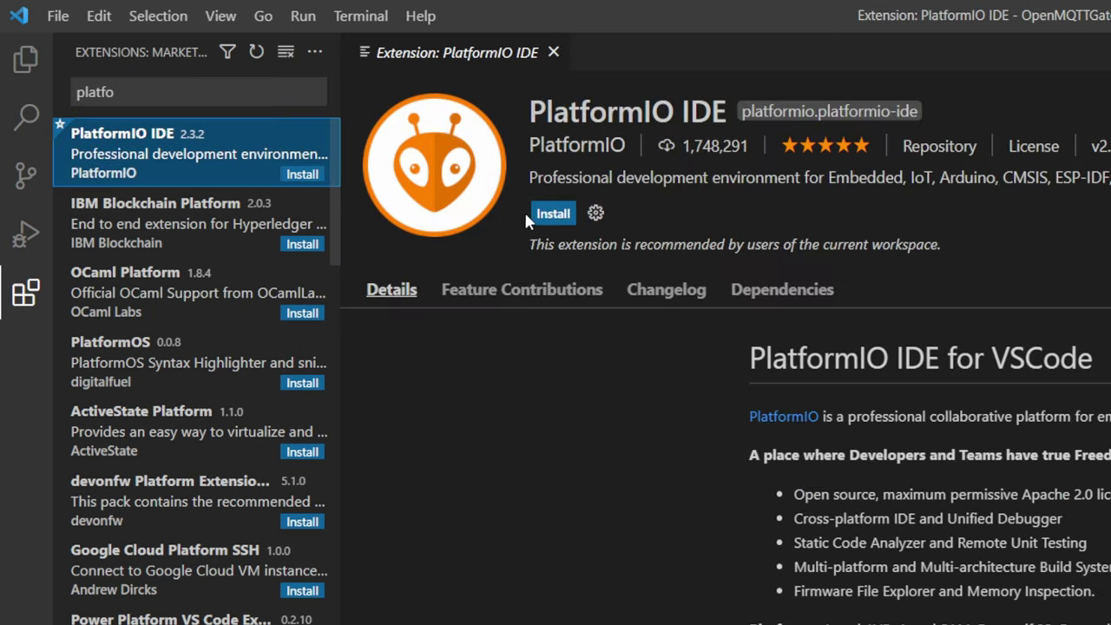
left_click(553, 213)
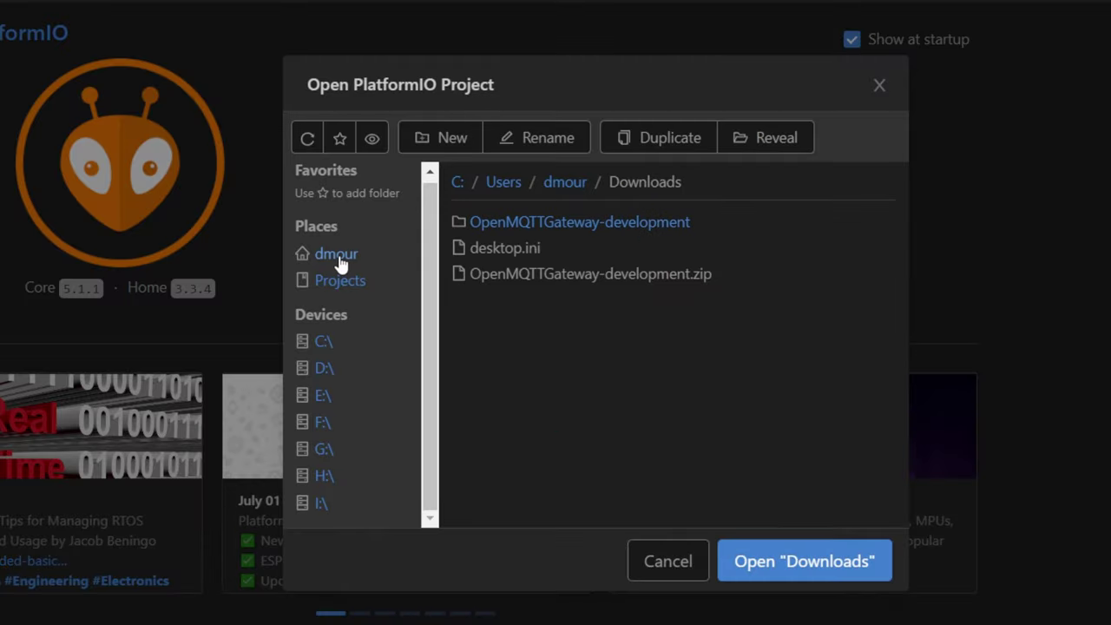
Step: Open the OpenMQTTGateway-development project from the Downloads folder
left_click(339, 256)
left_click(506, 377)
left_click(610, 223)
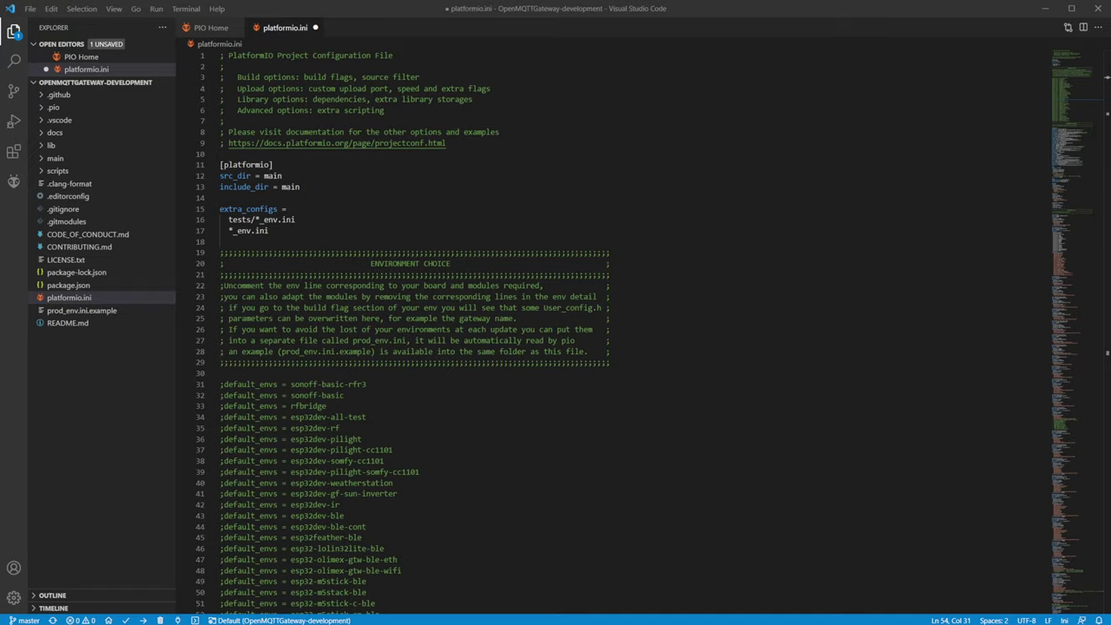
Step: Uncomment the default_envs = ttgo-lora32-v1 line in platformio.ini
scroll(555, 348, "down", 7)
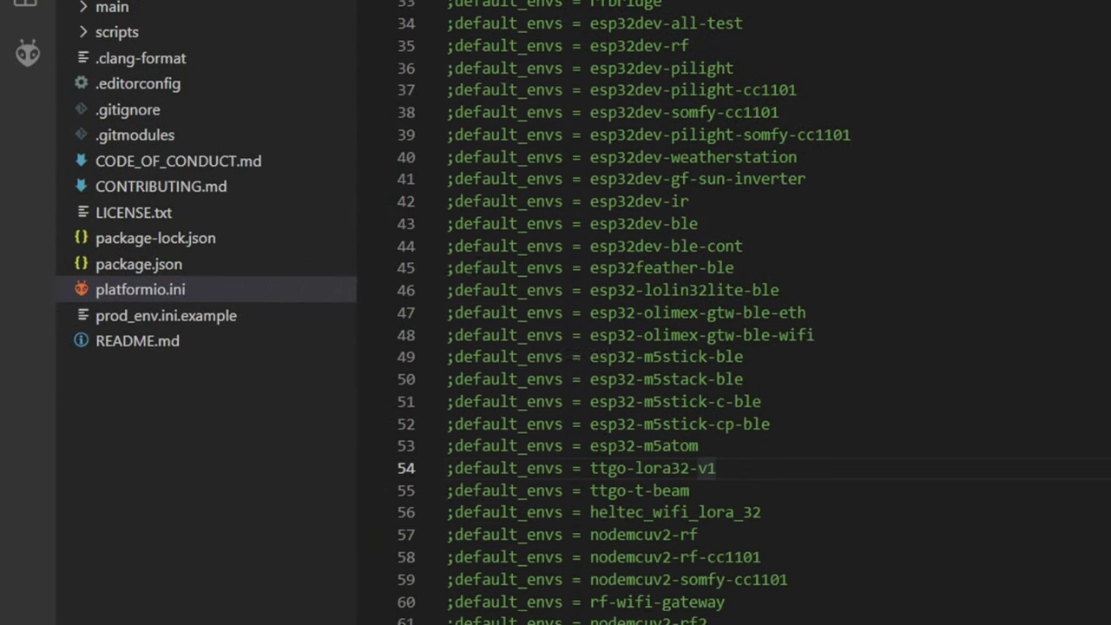
left_click_drag(716, 478, 452, 485)
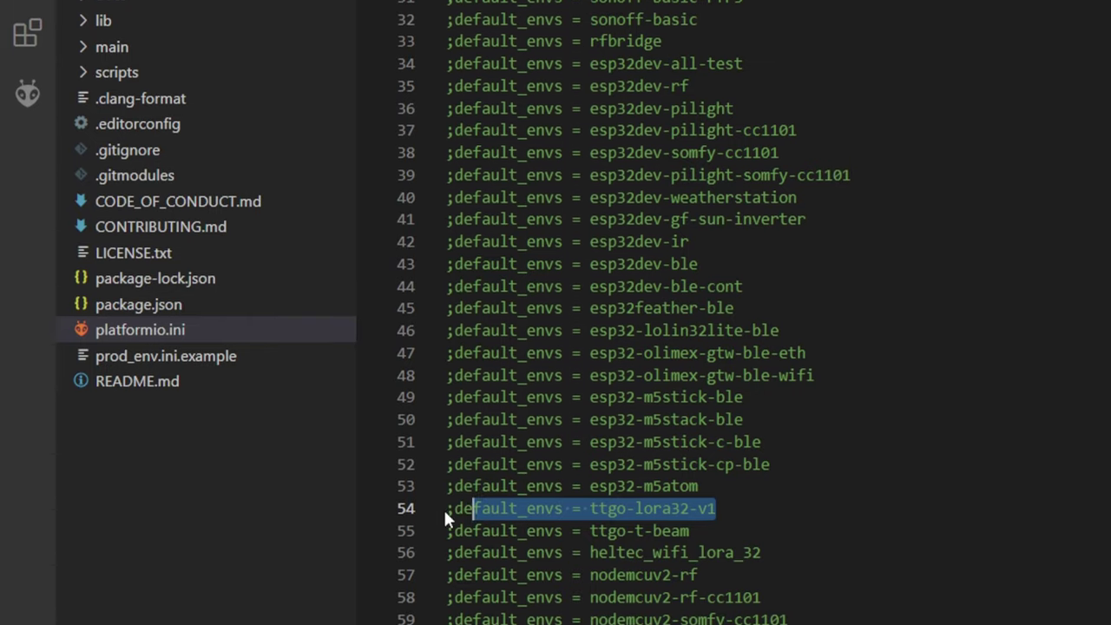
left_click(453, 504)
key("BackSpace")
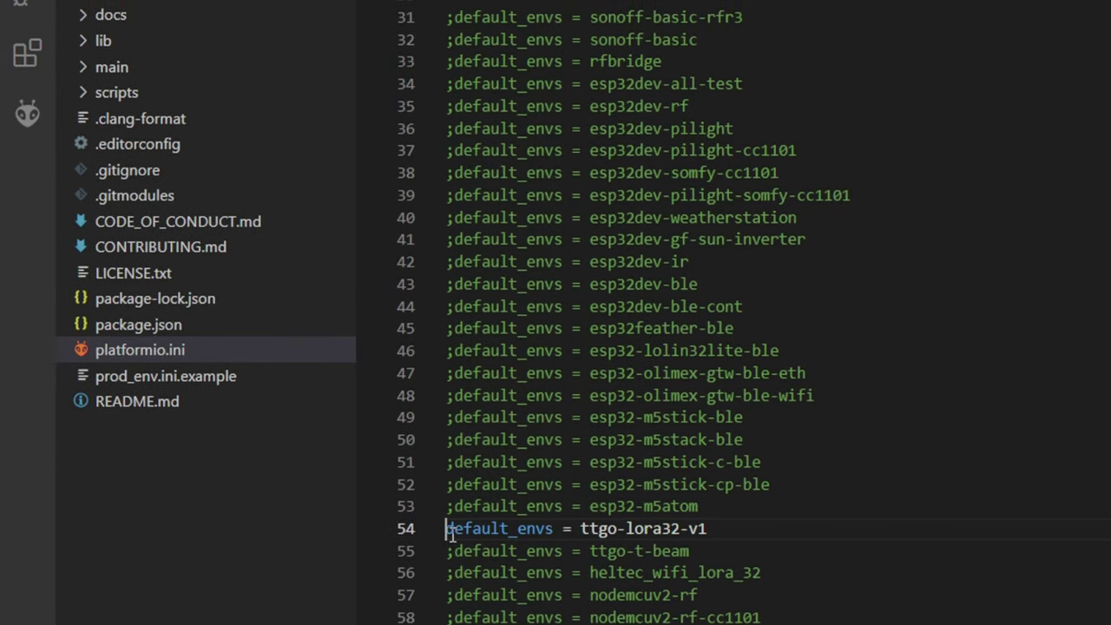
left_click_drag(764, 582, 449, 605)
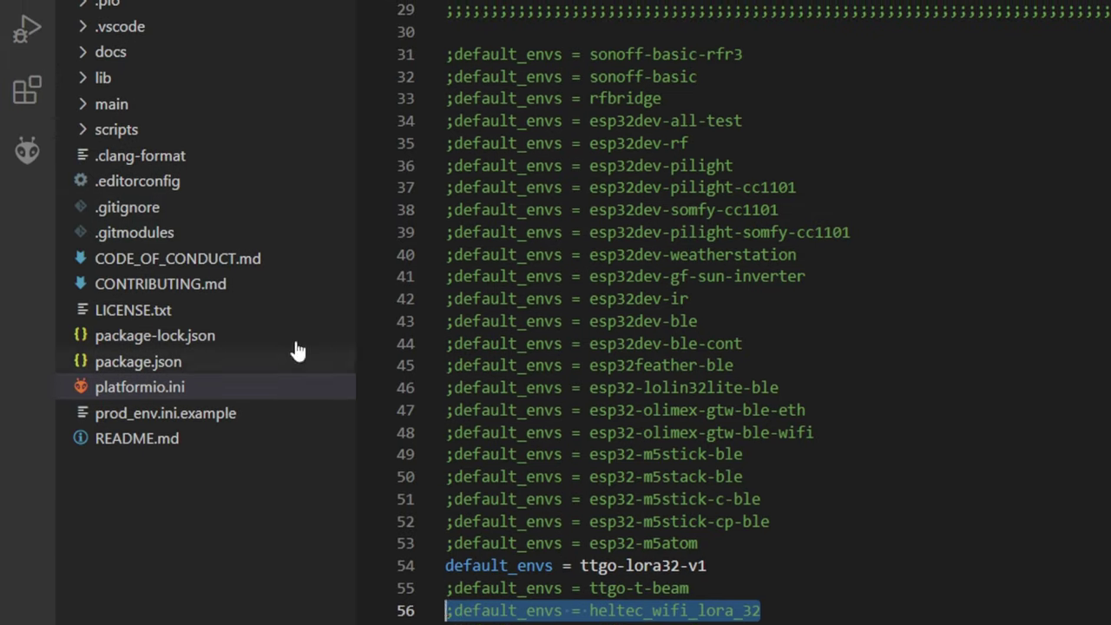
Step: Review the LoRa parameters in main/config_LORA.h, save it, and upload the gateway firmware
left_click(105, 109)
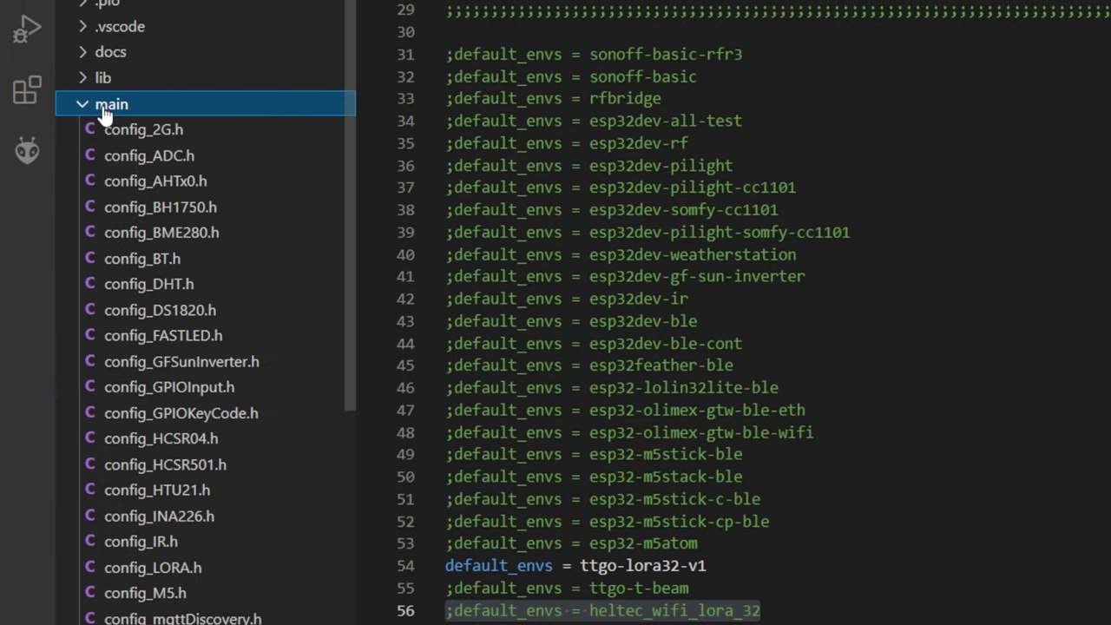
left_click(176, 568)
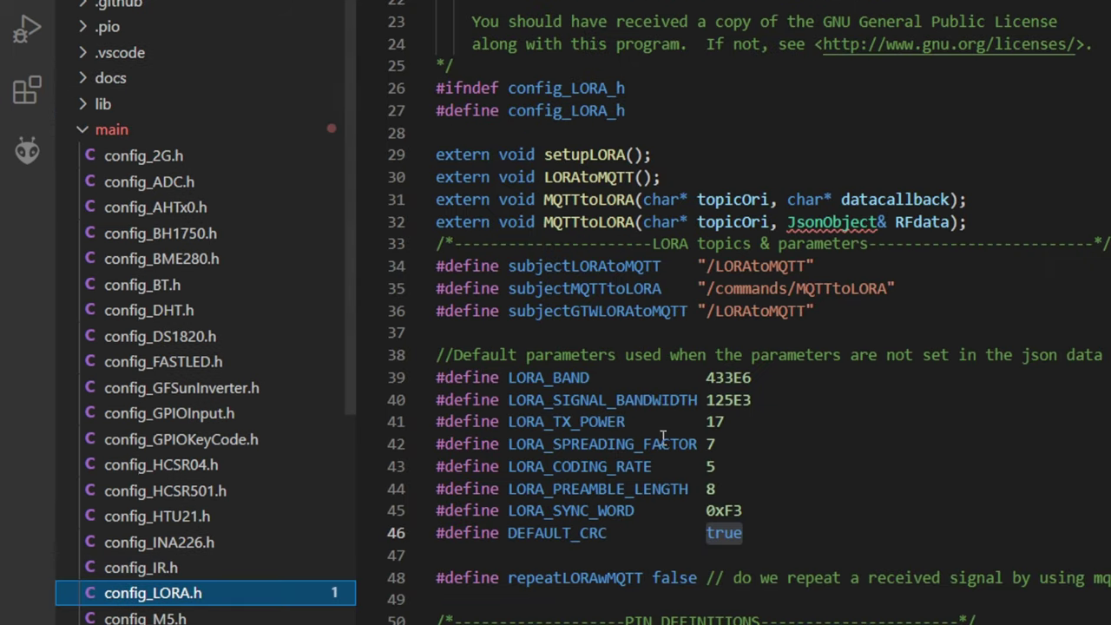
left_click(765, 379)
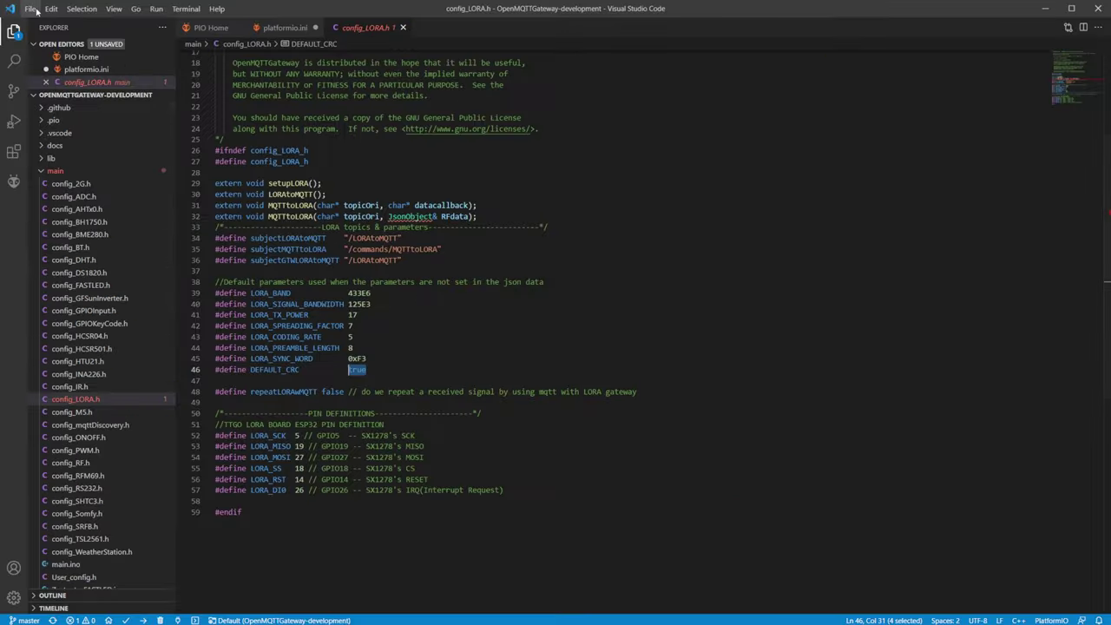
left_click(30, 9)
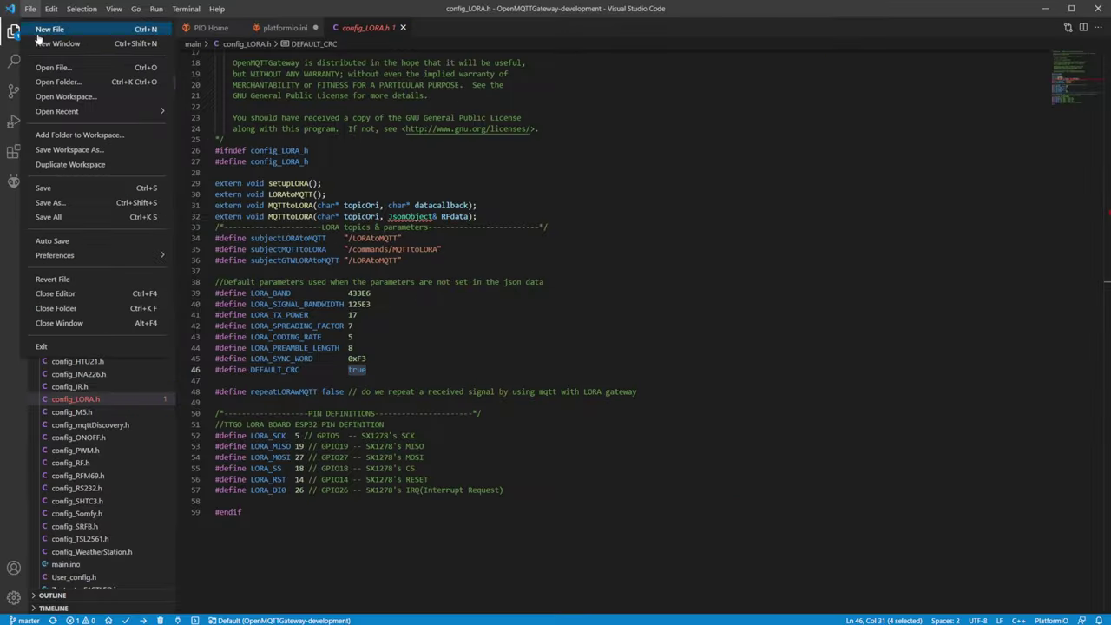
left_click(46, 187)
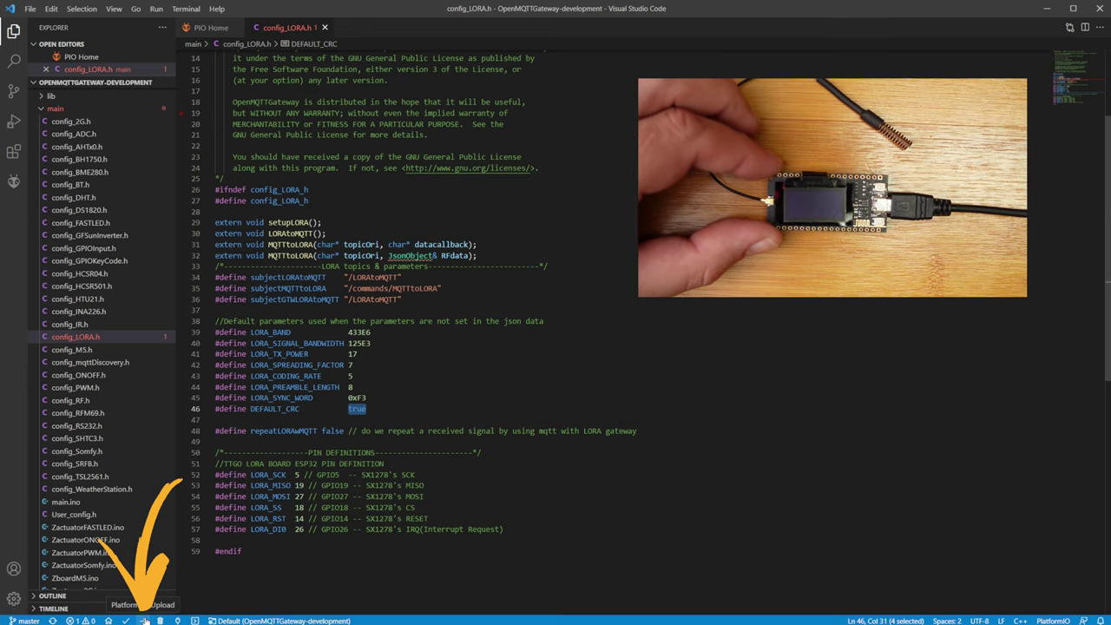
left_click(144, 620)
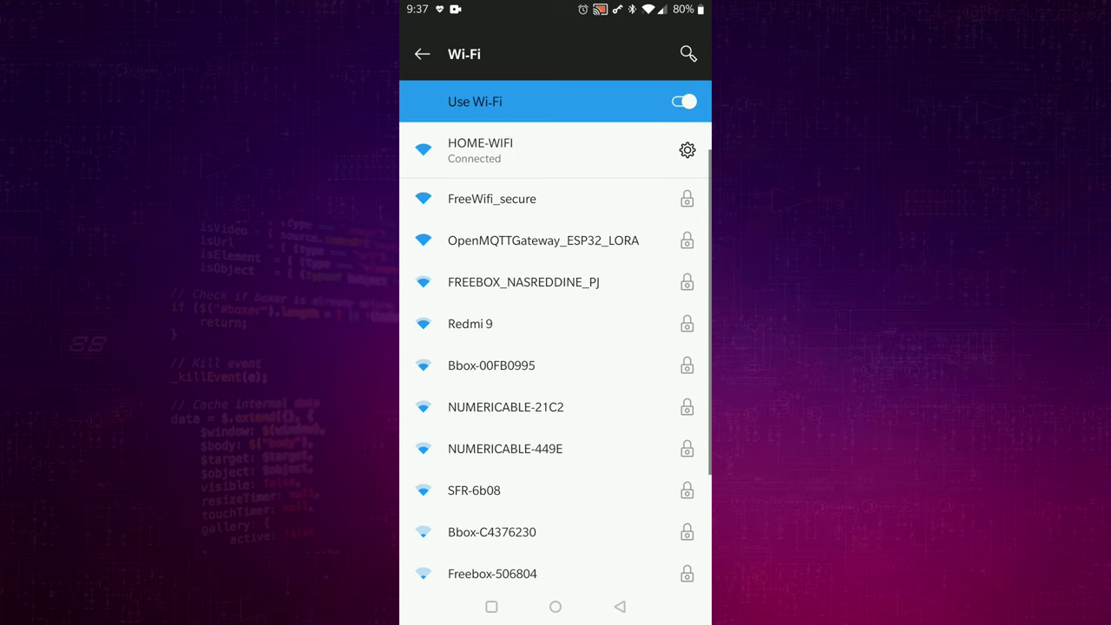
Step: Join the OpenMQTTGateway_ESP32_LORA Wi-Fi network using its password
left_click(543, 241)
type("••••••")
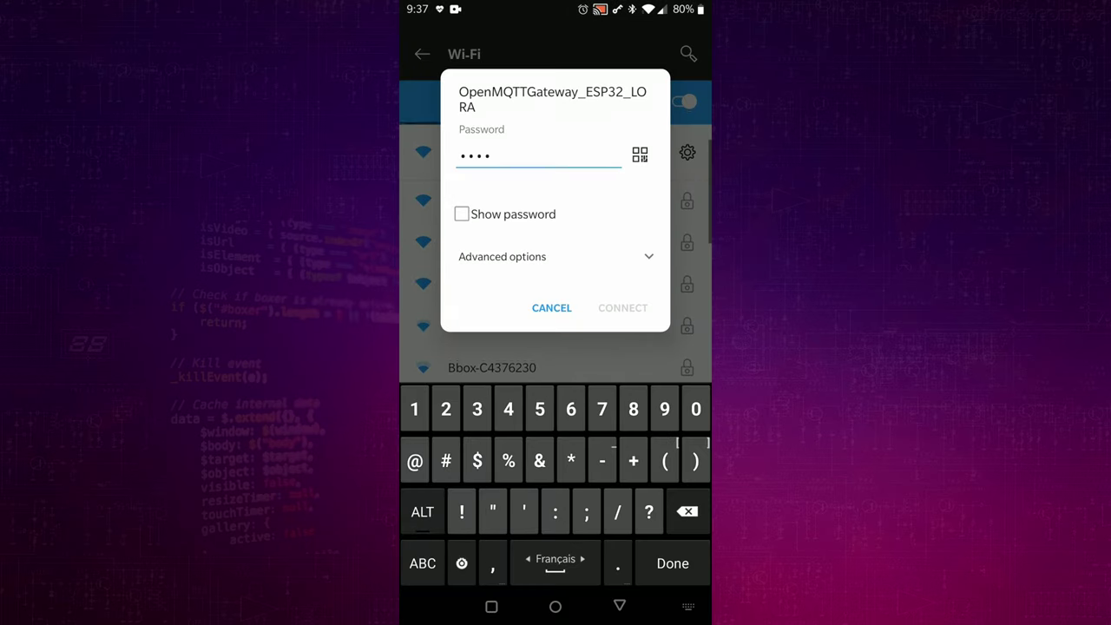
key("Return")
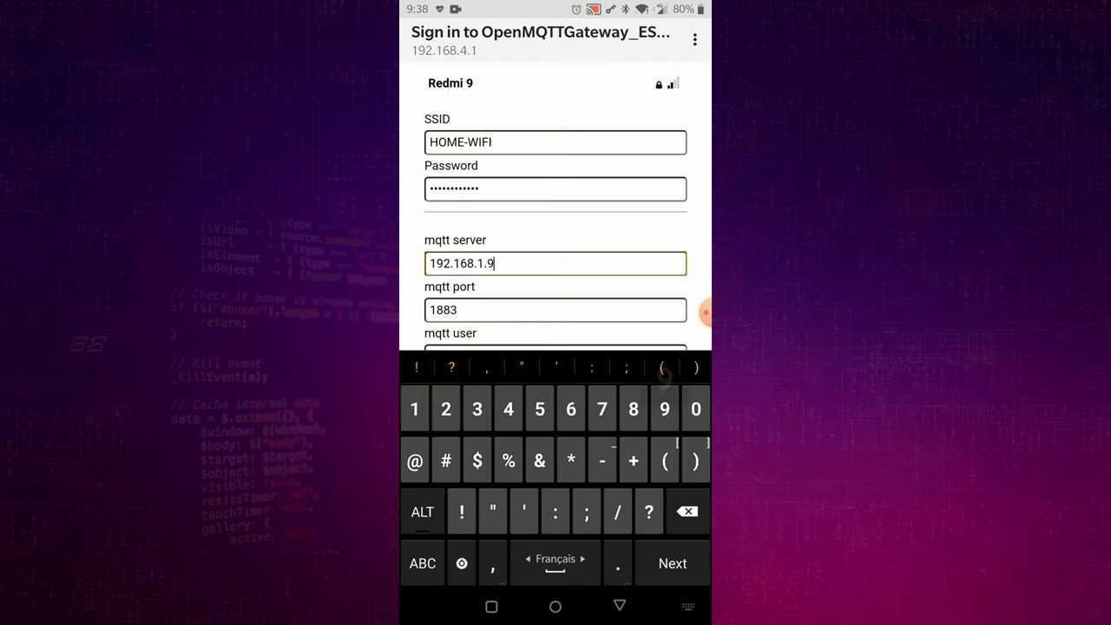
Step: Enter the MQTT user and password, trim the gateway name to OpenMQTTGateway, and set base topic 'lora'
left_click(457, 228)
type("Test")
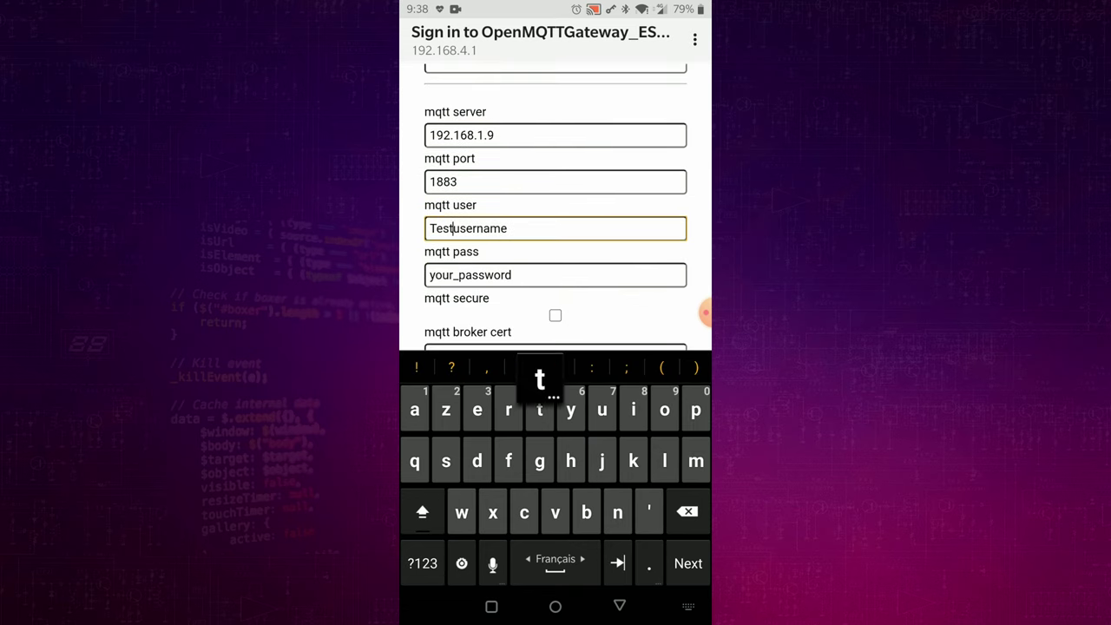
left_click(457, 275)
key("BackSpace")
key("BackSpace")
key("BackSpace")
key("BackSpace")
key("BackSpace")
type("Test")
left_click(610, 226)
key("BackSpace")
key("BackSpace")
key("BackSpace")
key("BackSpace")
key("BackSpace")
key("BackSpace")
key("BackSpace")
key("BackSpace")
key("BackSpace")
key("BackSpace")
key("BackSpace")
left_click(436, 273)
key("BackSpace")
key("BackSpace")
key("BackSpace")
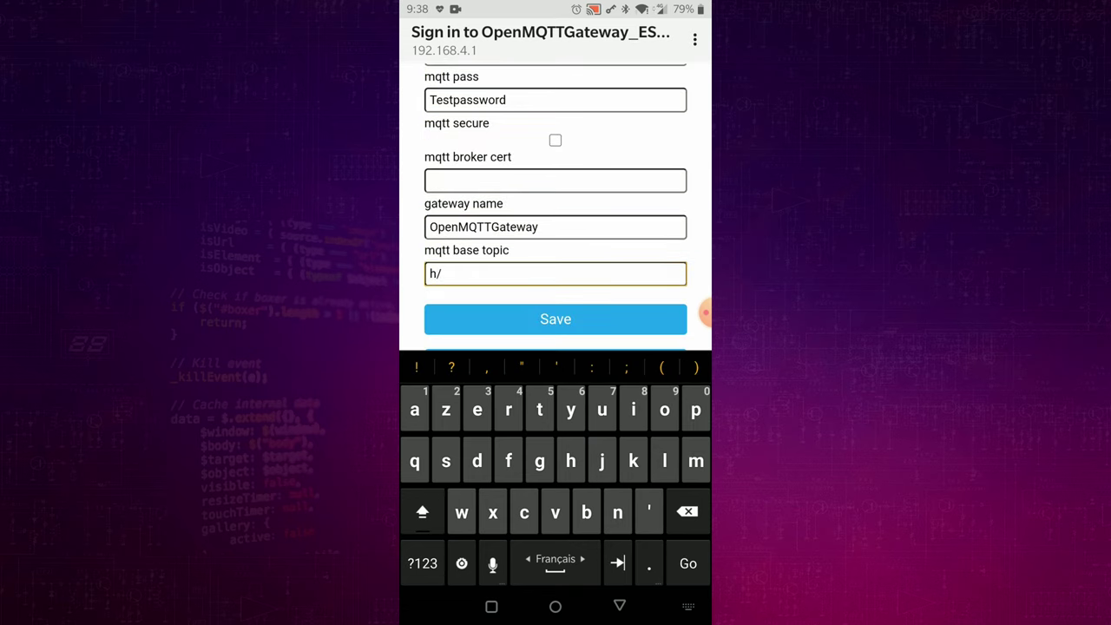
type("lora")
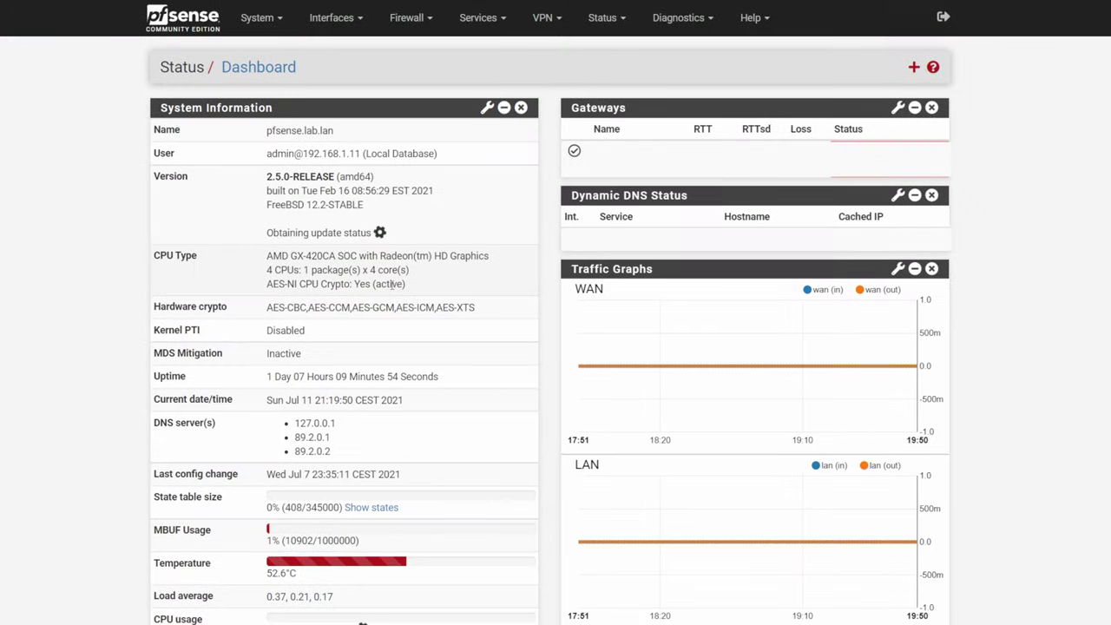
Step: Find the esp32-arduino lease at 192.168.2.175 in pfSense's DHCP Leases
left_click(634, 18)
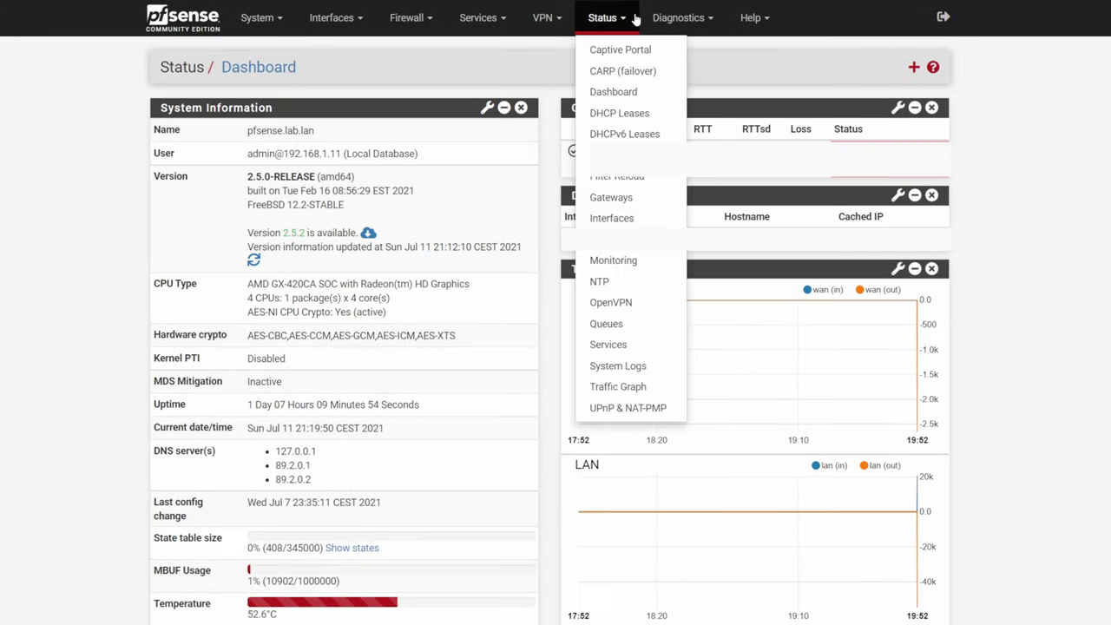
left_click(618, 122)
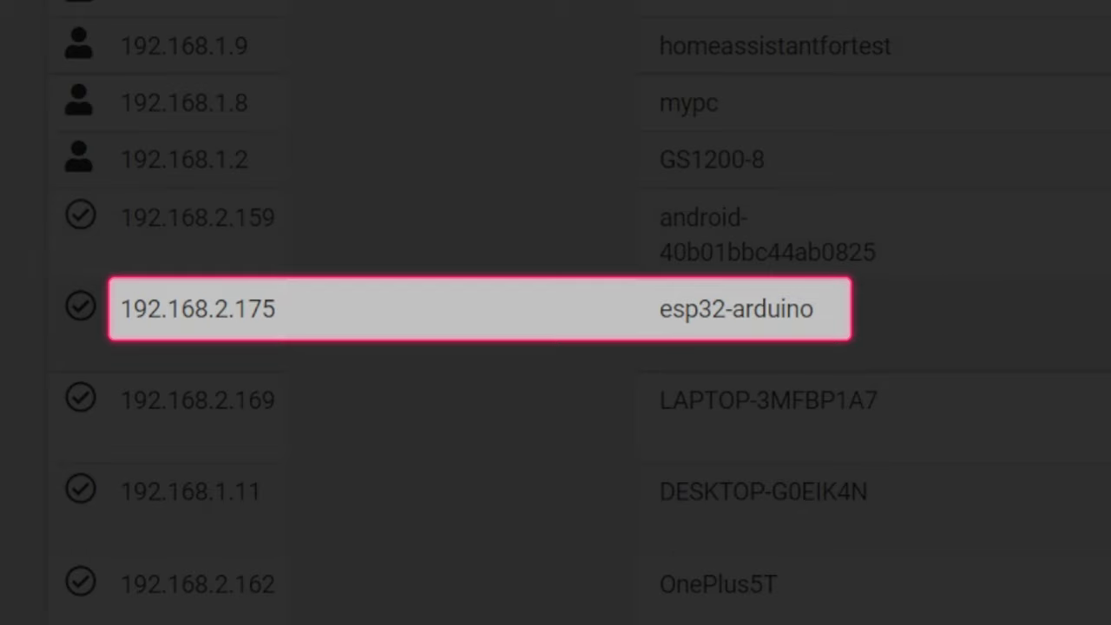
left_click(137, 309)
Step: Load Home Assistant in a new tab, review the OpenMQTTGateway device under Mosquitto broker, then open Developer Tools states
key("ctrl+t")
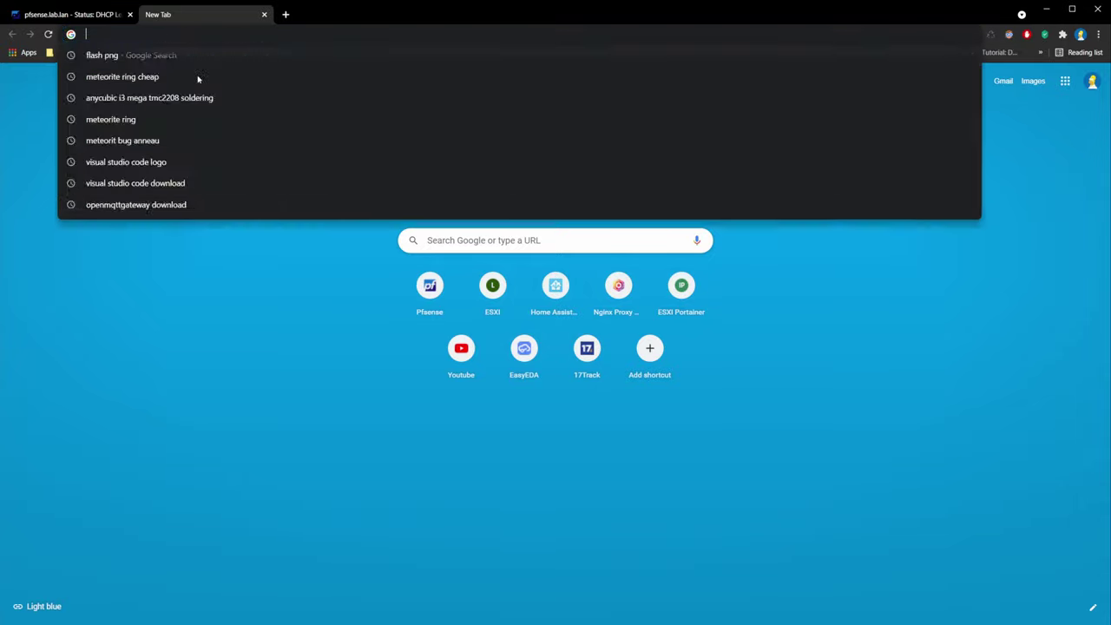
key("ctrl+v")
key("Return")
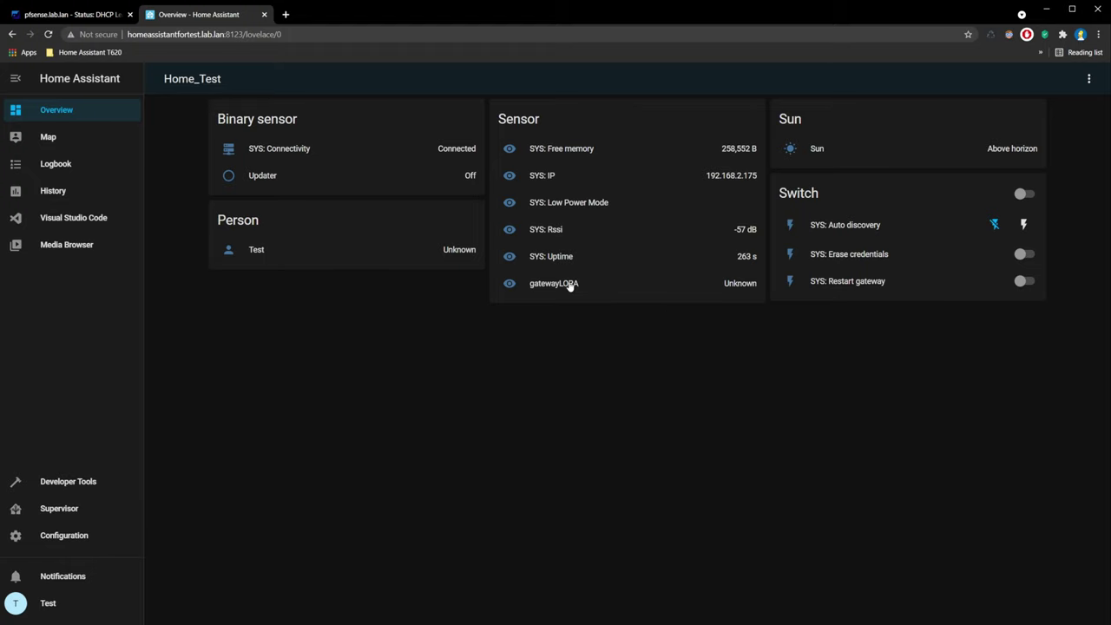
left_click(61, 538)
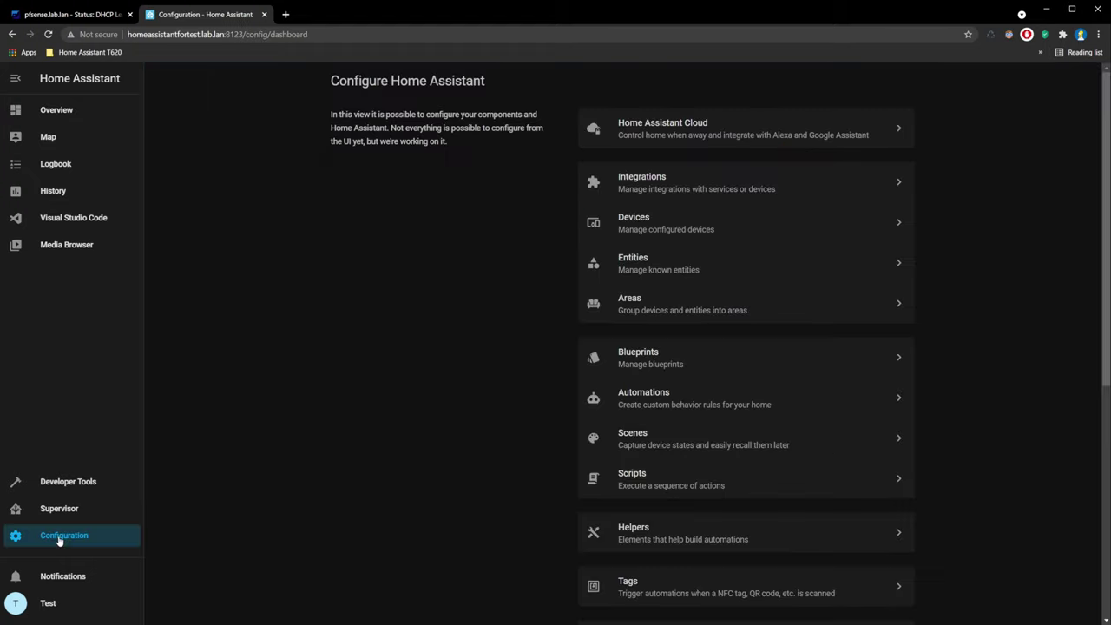
left_click(645, 182)
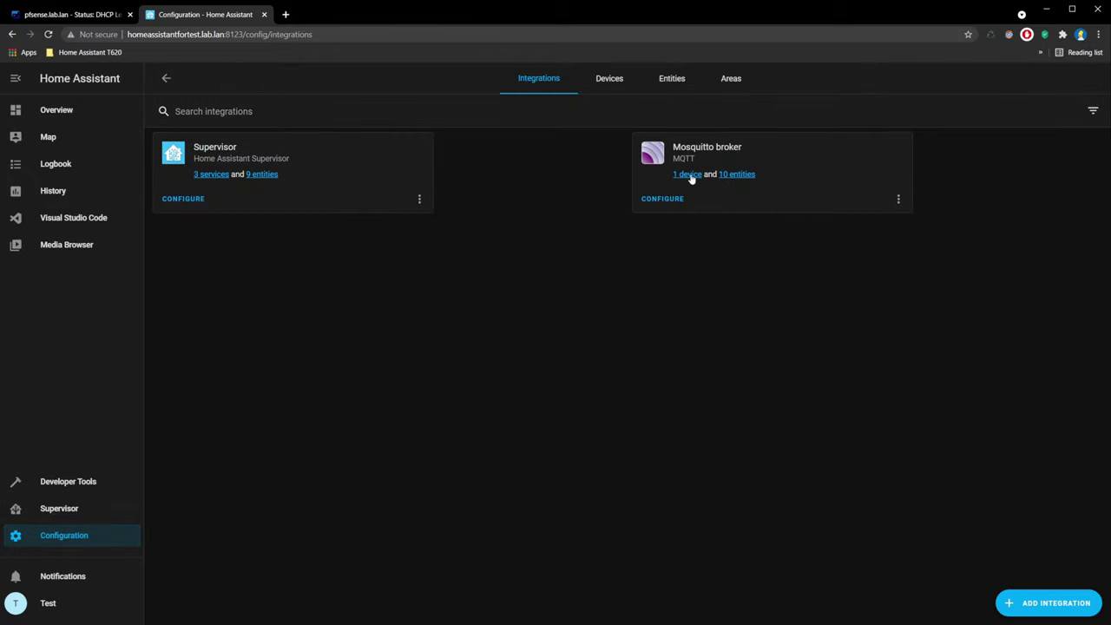
left_click(688, 175)
left_click(193, 178)
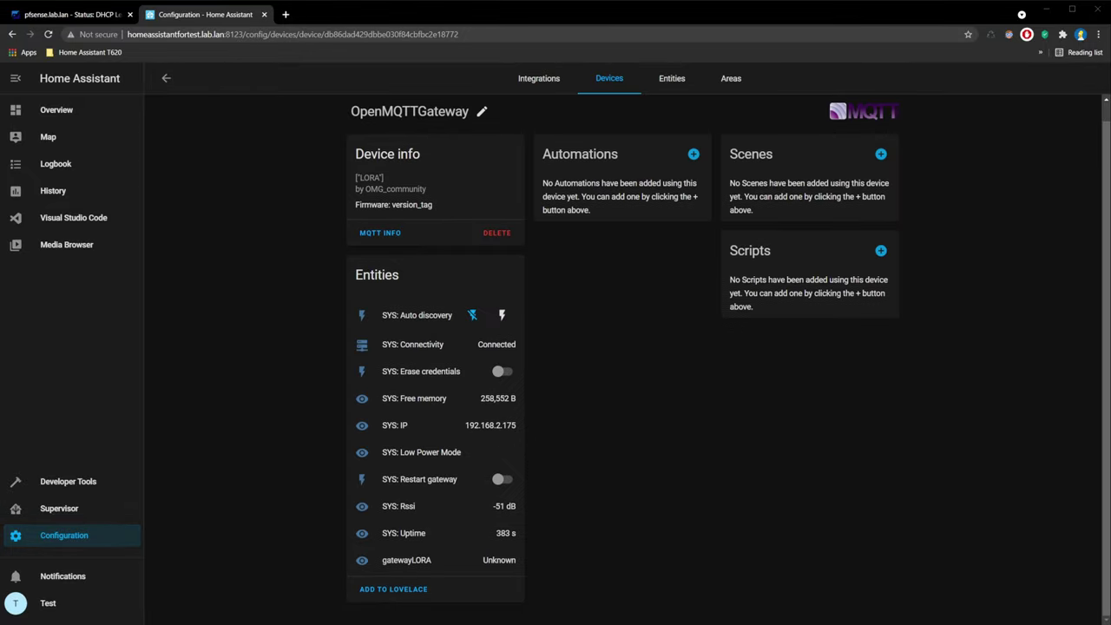
left_click(68, 481)
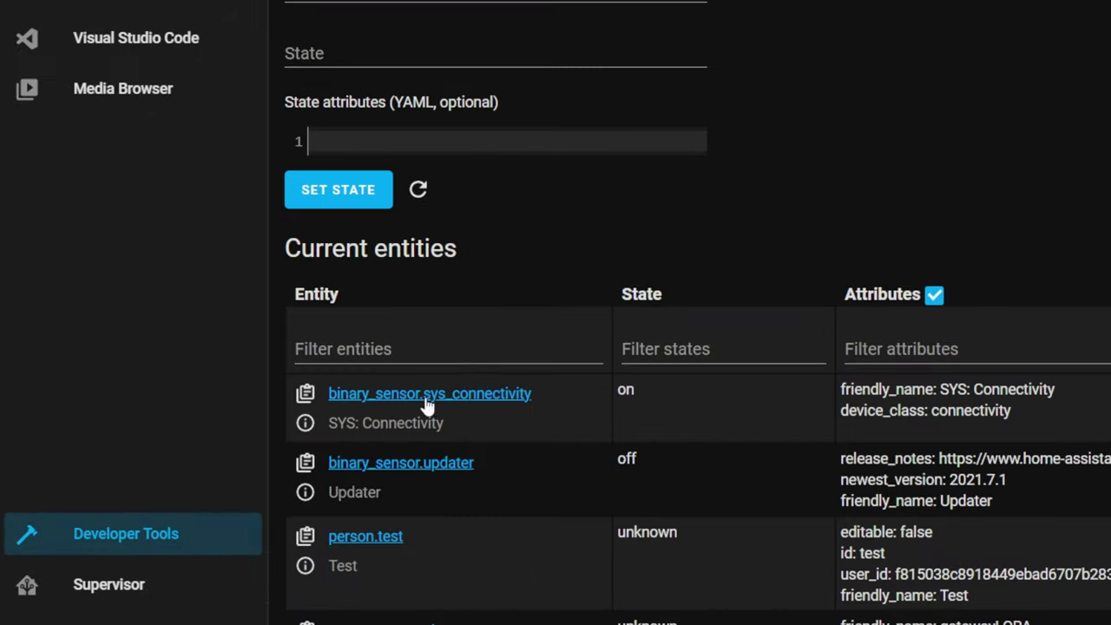
left_click(455, 351)
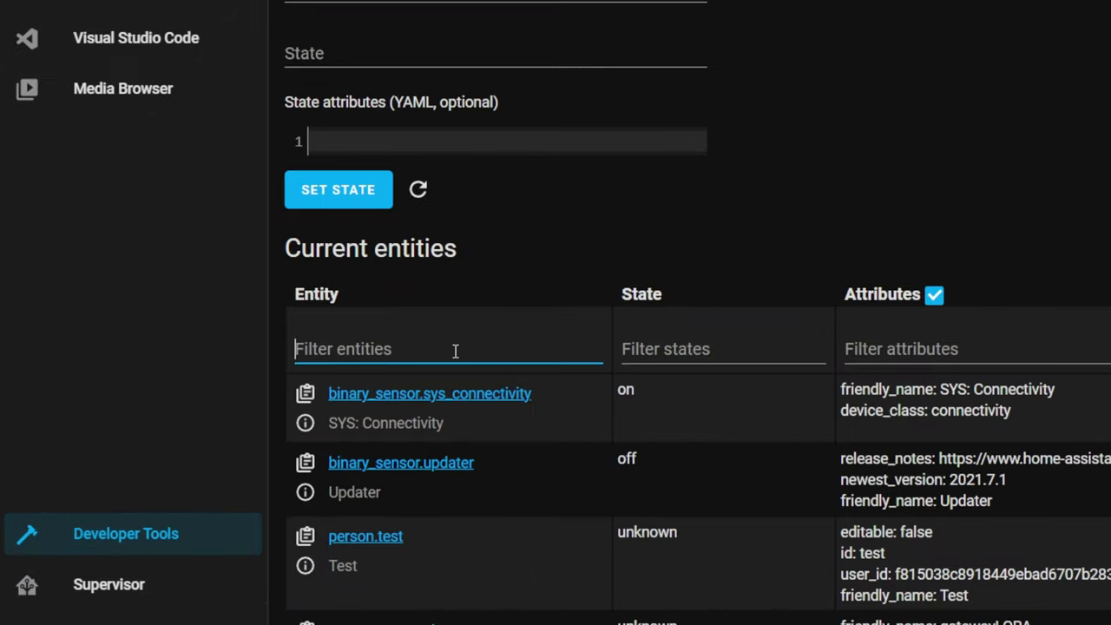
Step: Filter entities by 'ga' to locate sensor.gatewaylora with state unknown
type("gate")
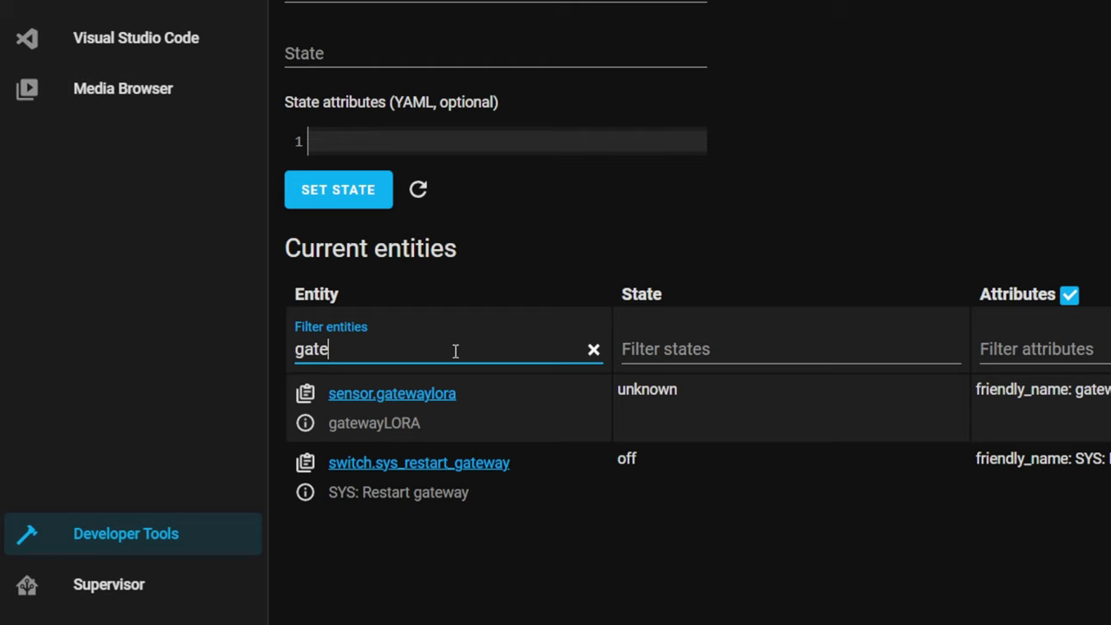
left_click_drag(647, 392, 627, 386)
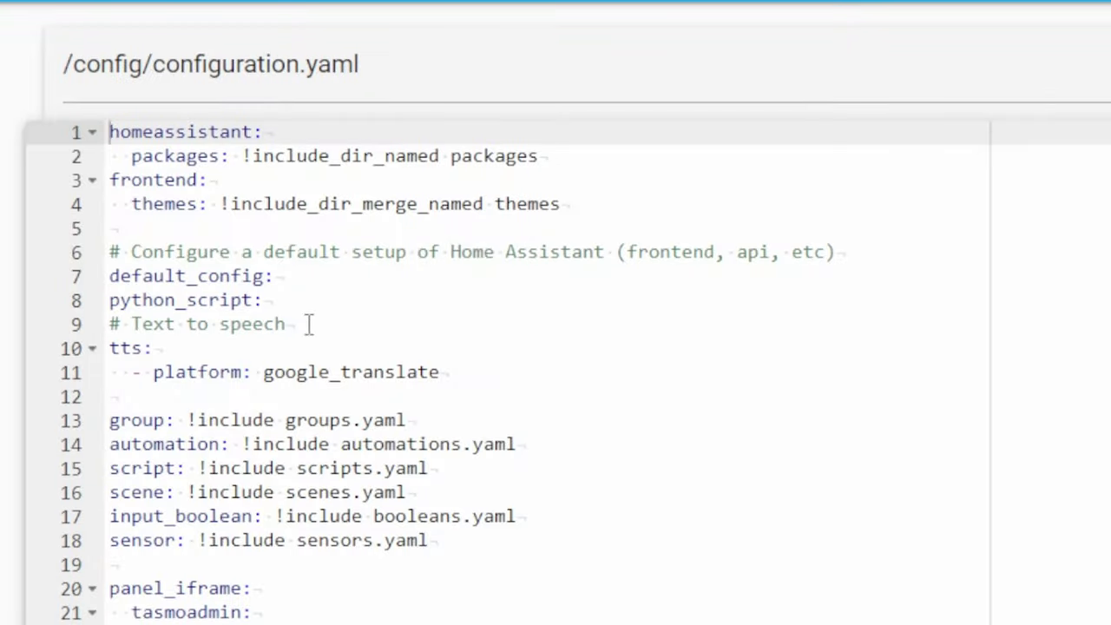
Step: Confirm the python_script: entry in configuration.yaml and run Check Configuration under General > Server Controls
left_click_drag(274, 301, 224, 302)
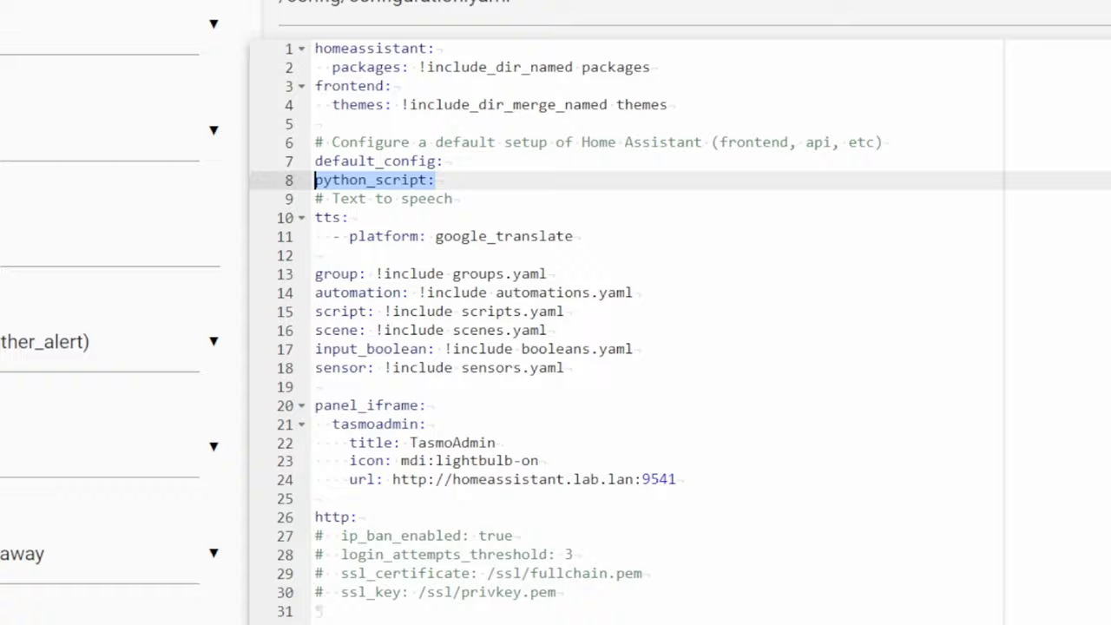
left_click(9, 575)
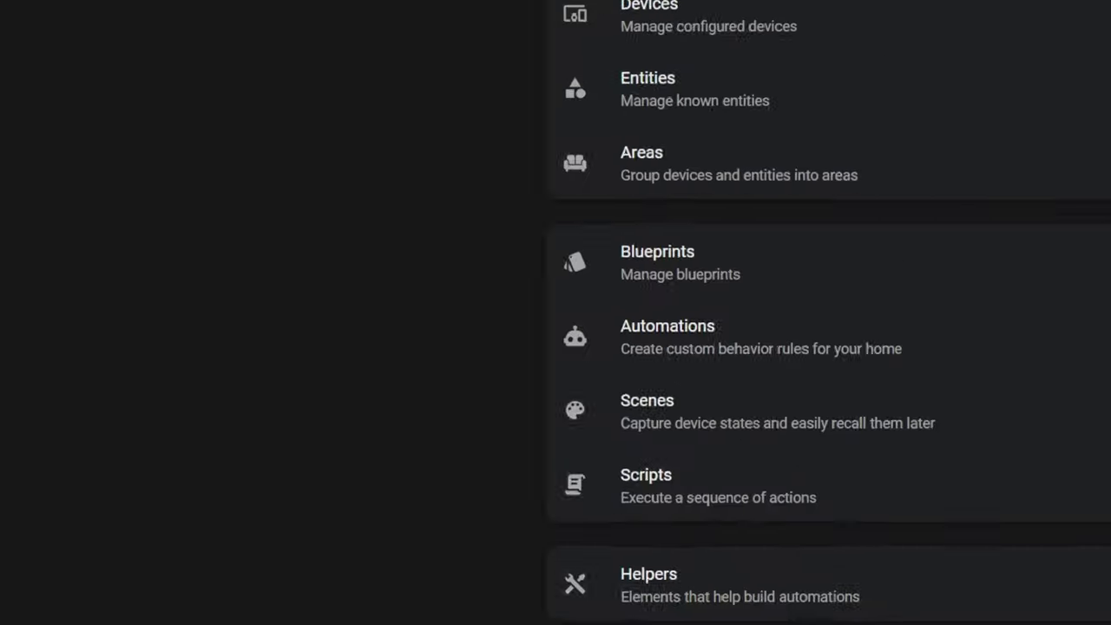
scroll(573, 374, "down", 5)
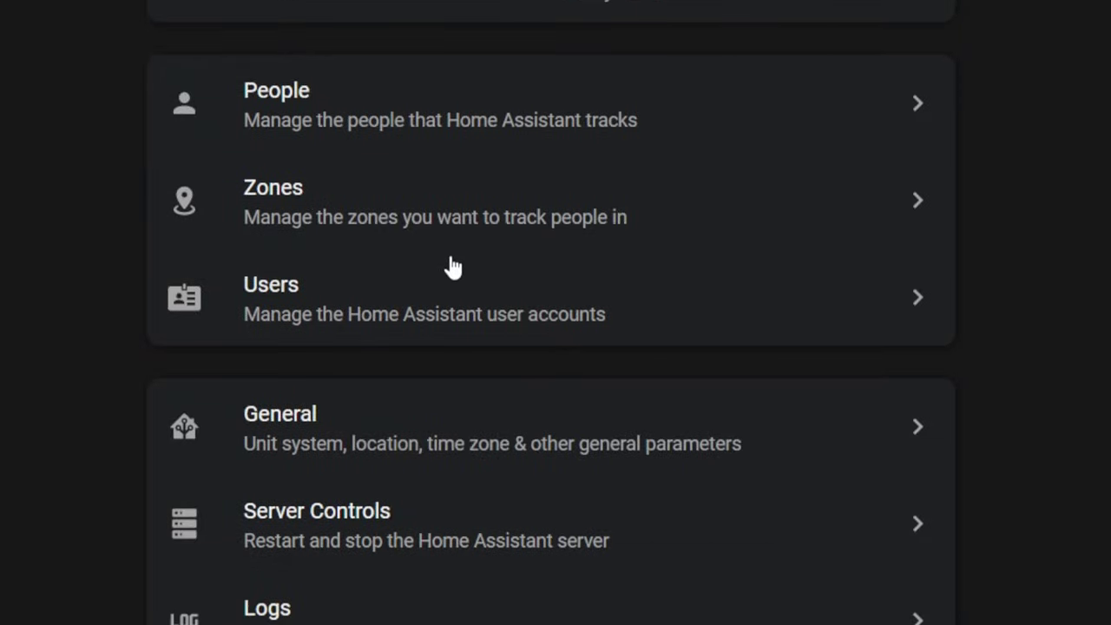
left_click(371, 415)
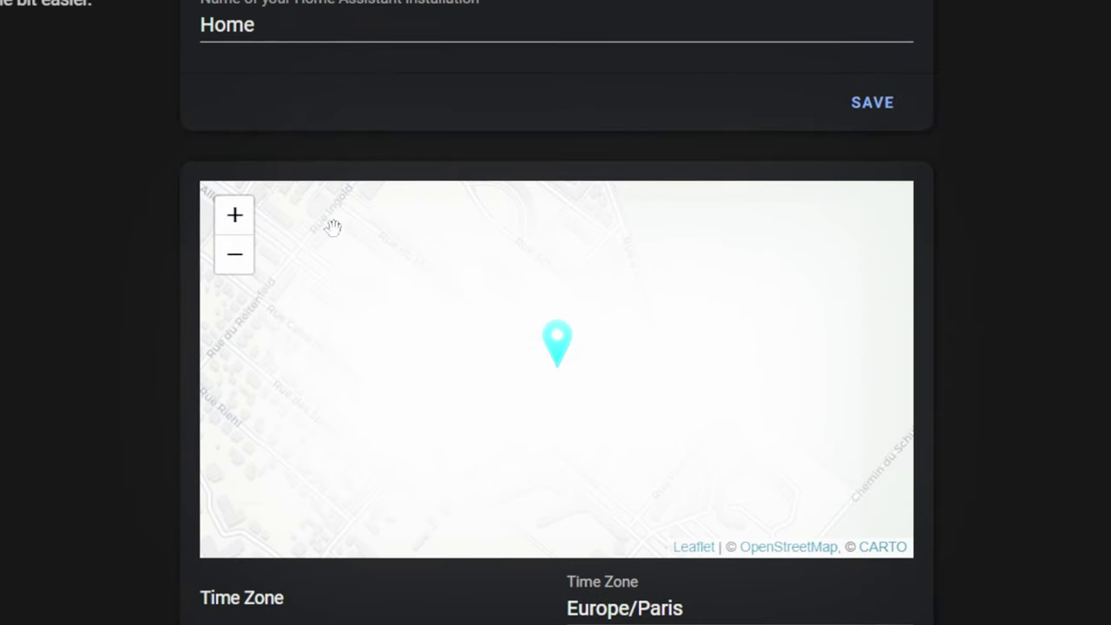
left_click(279, 27)
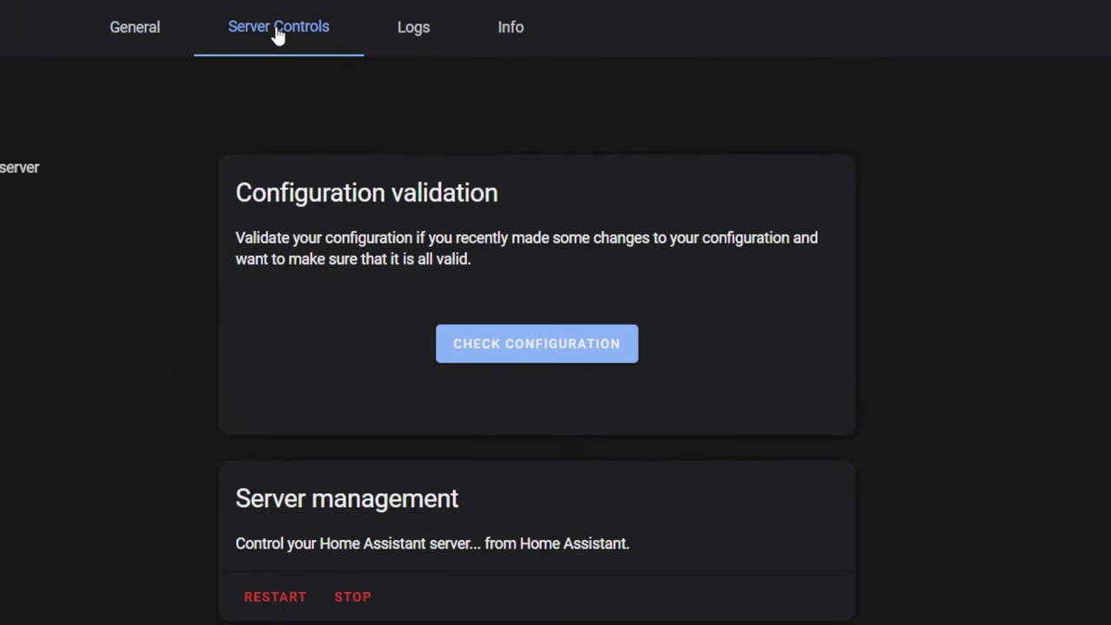
left_click(511, 351)
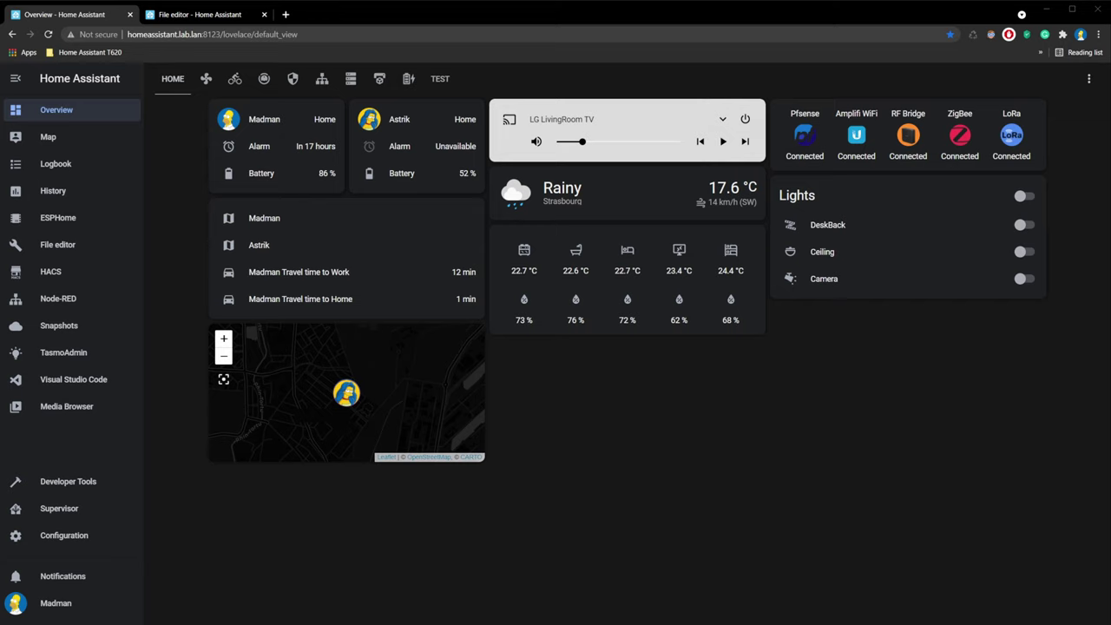
Step: Search the automations for 'ma' and open MailBox Notification for editing
left_click(53, 536)
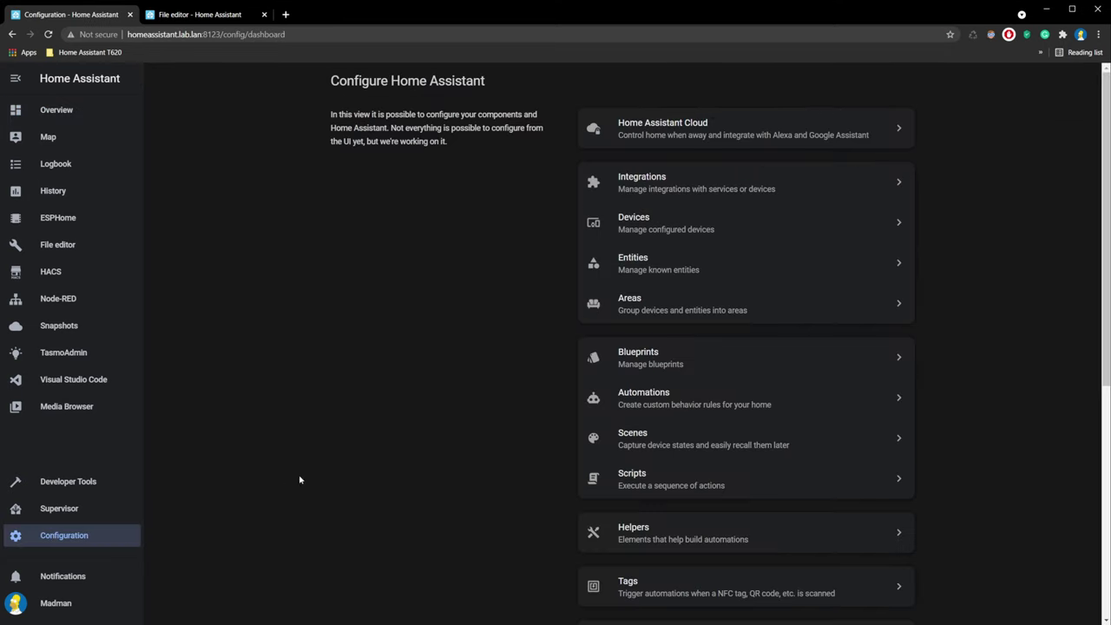
left_click(626, 399)
left_click(187, 113)
type("ma")
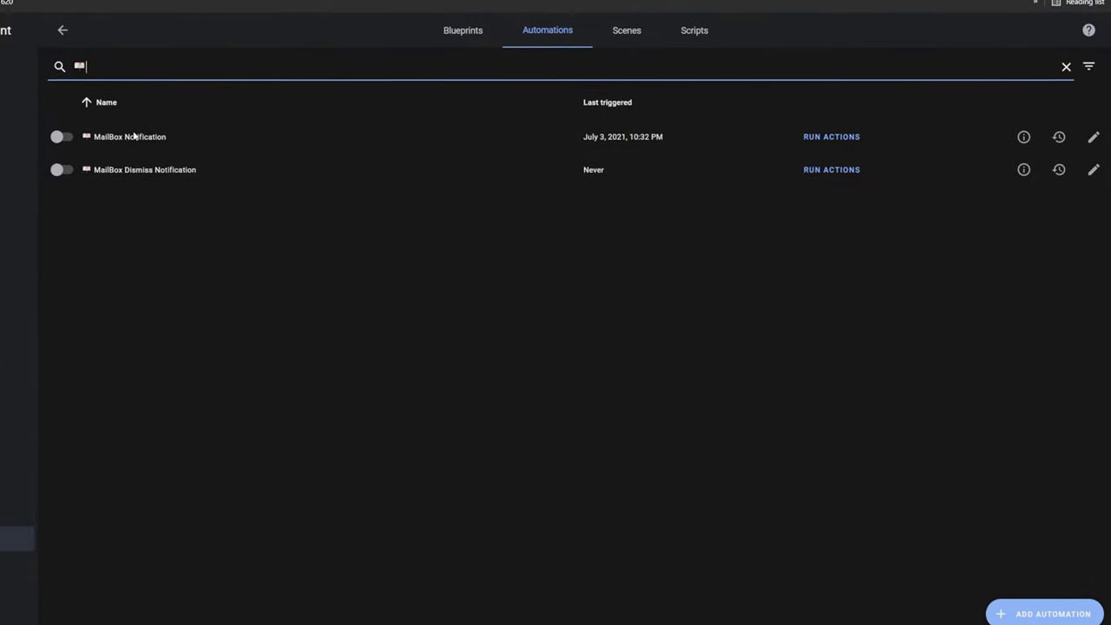
left_click(1093, 132)
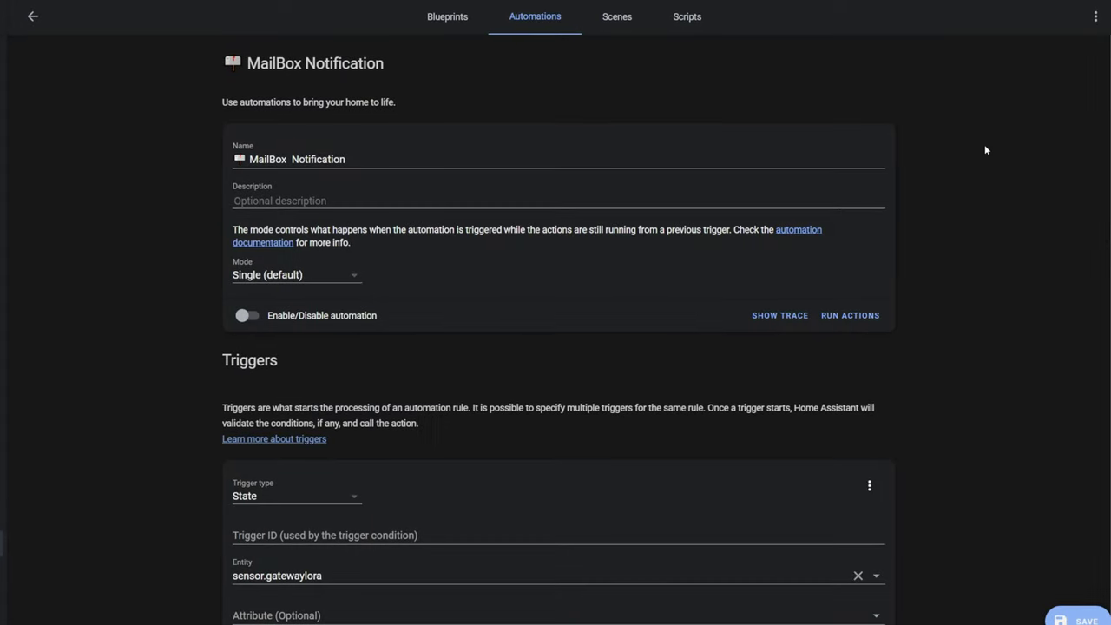
Step: Review the State trigger's target 0xA2B2 and 00:00:03 hold duration, then scroll toward the actions
left_click(422, 158)
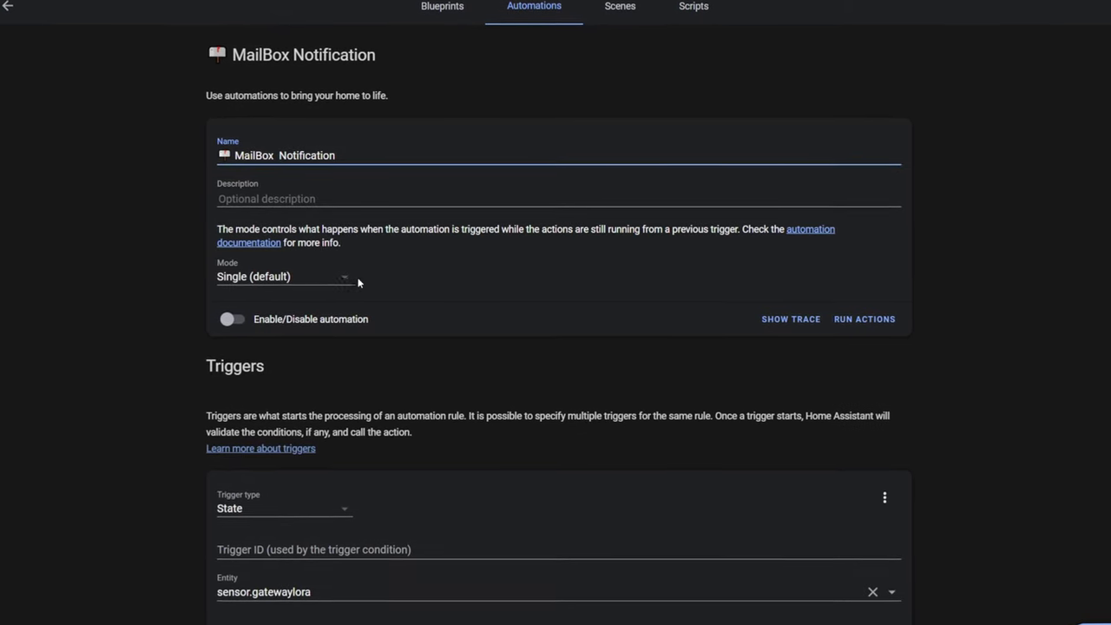
scroll(365, 353, "down", 2)
scroll(365, 353, "down", 2)
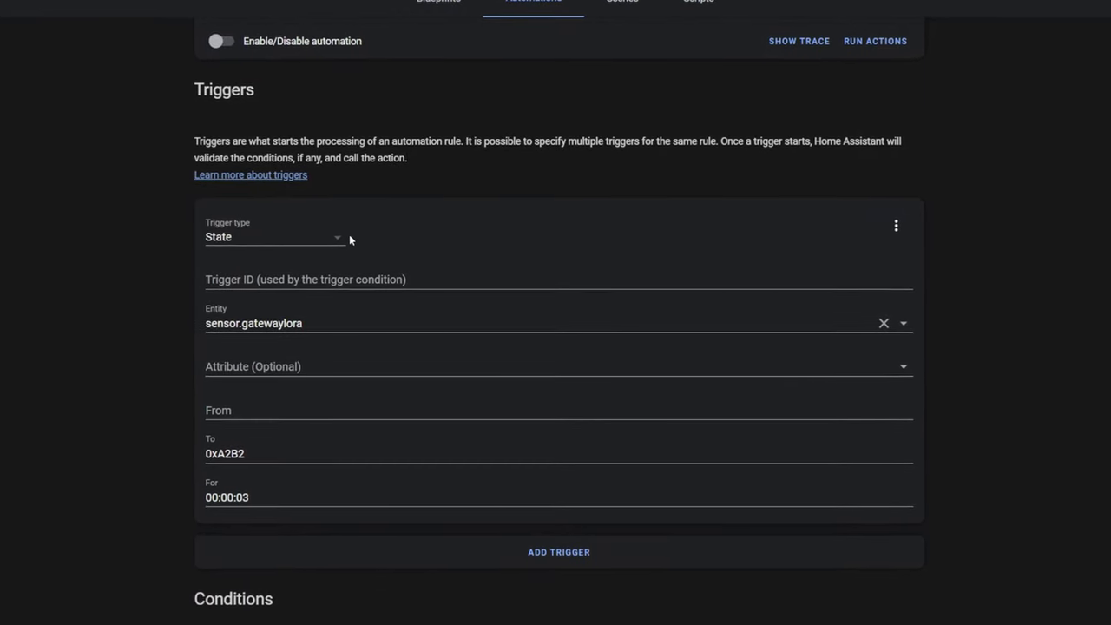
scroll(350, 240, "down", 1)
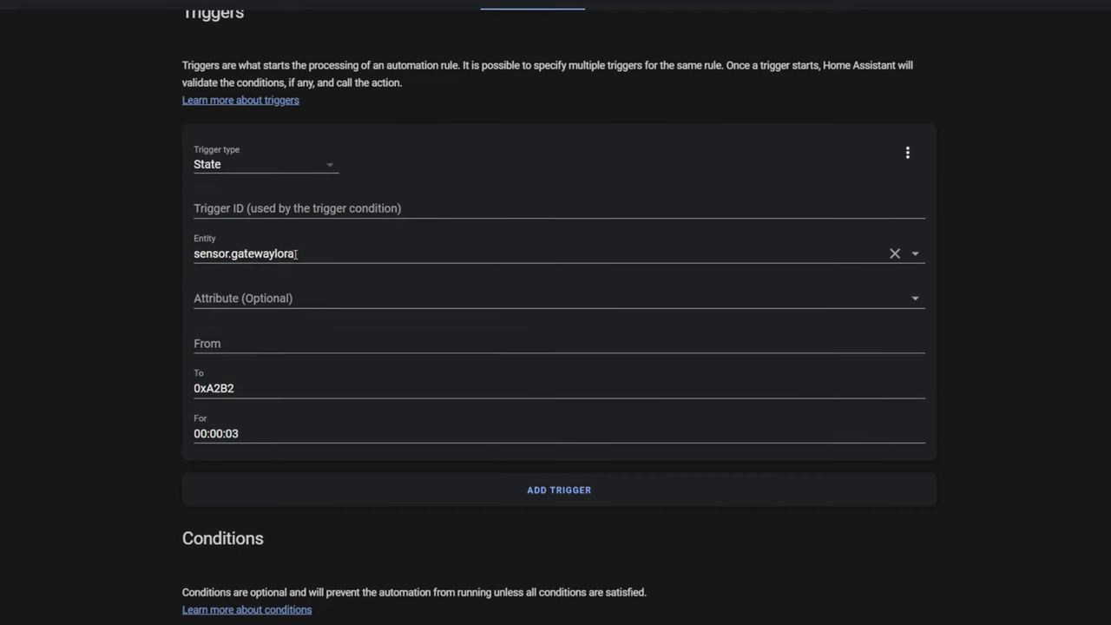
left_click_drag(255, 392, 186, 394)
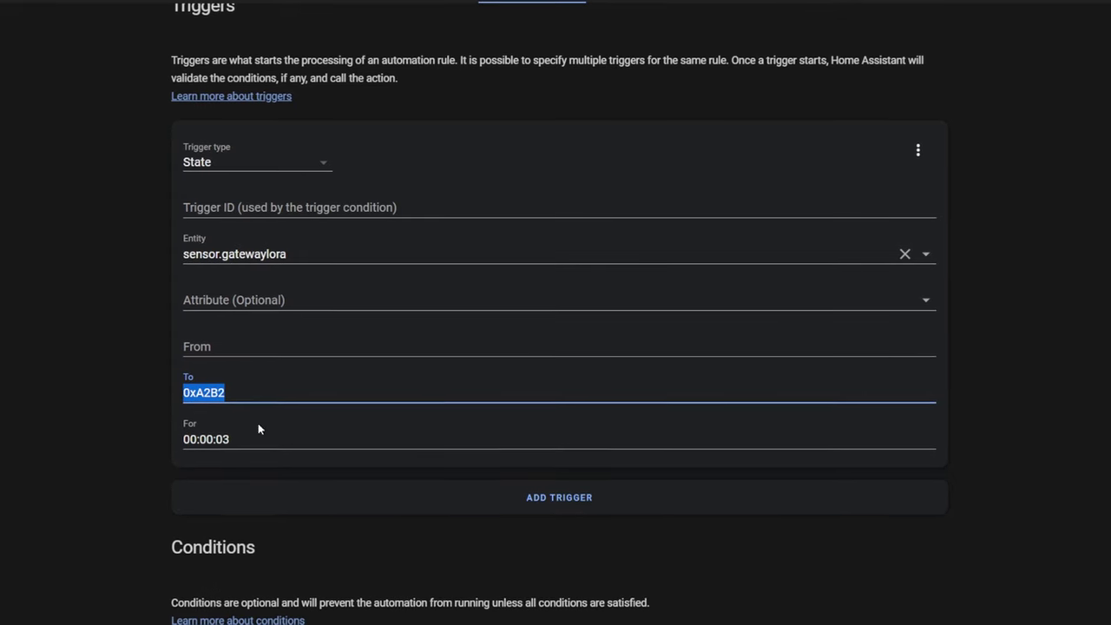
left_click_drag(256, 439, 178, 445)
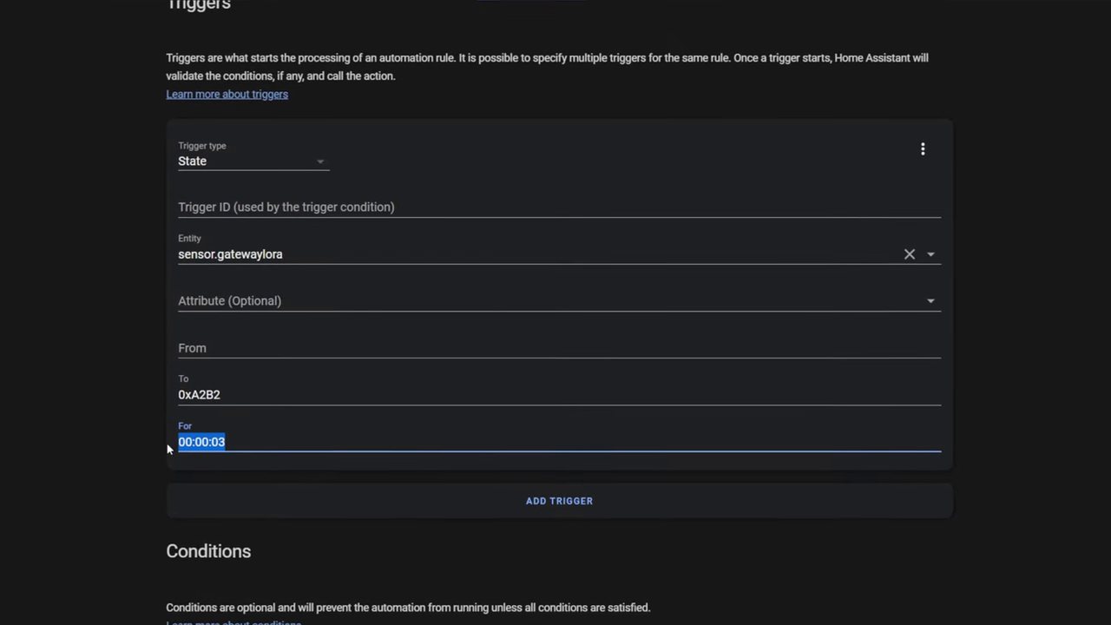
scroll(155, 441, "down", 5)
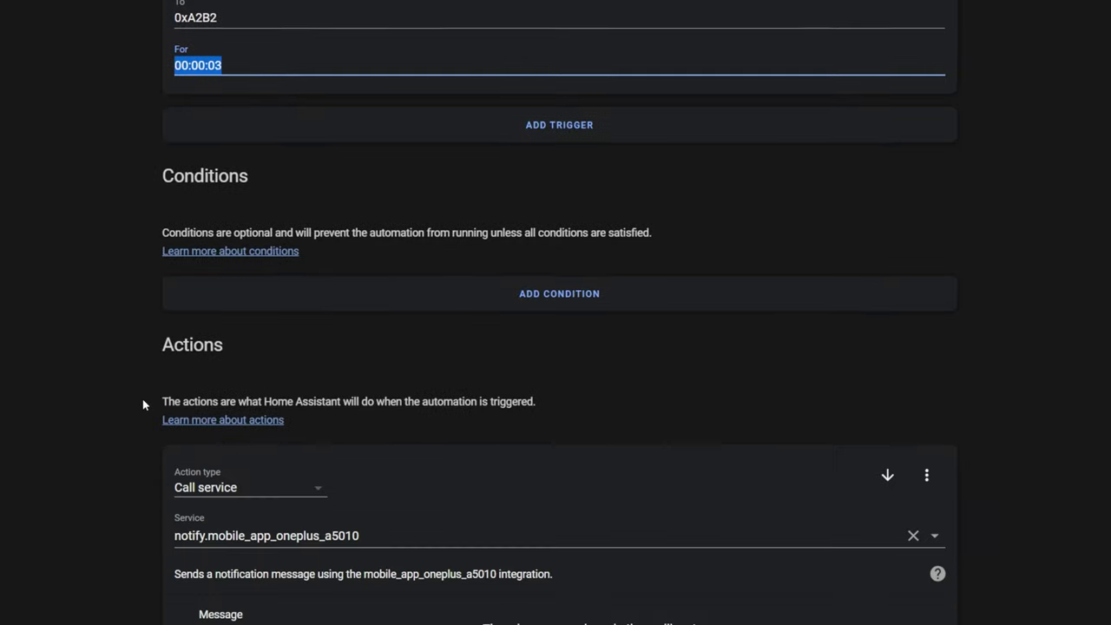
scroll(124, 397, "down", 4)
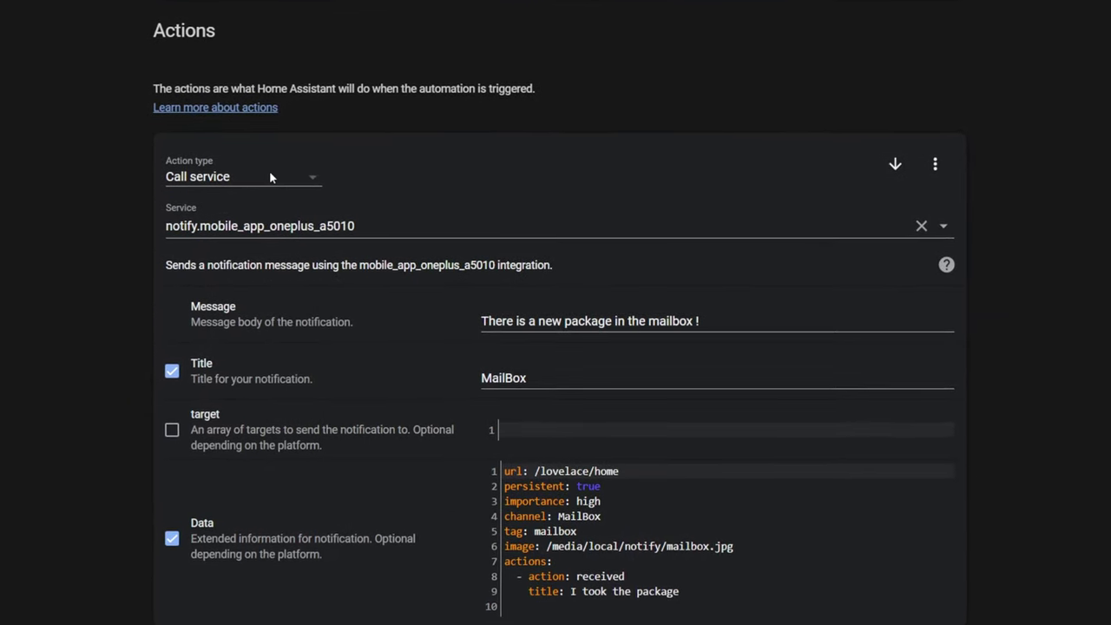
Step: Review each phone's notify action: its service, the mailbox message text and notification data
left_click_drag(380, 224, 135, 249)
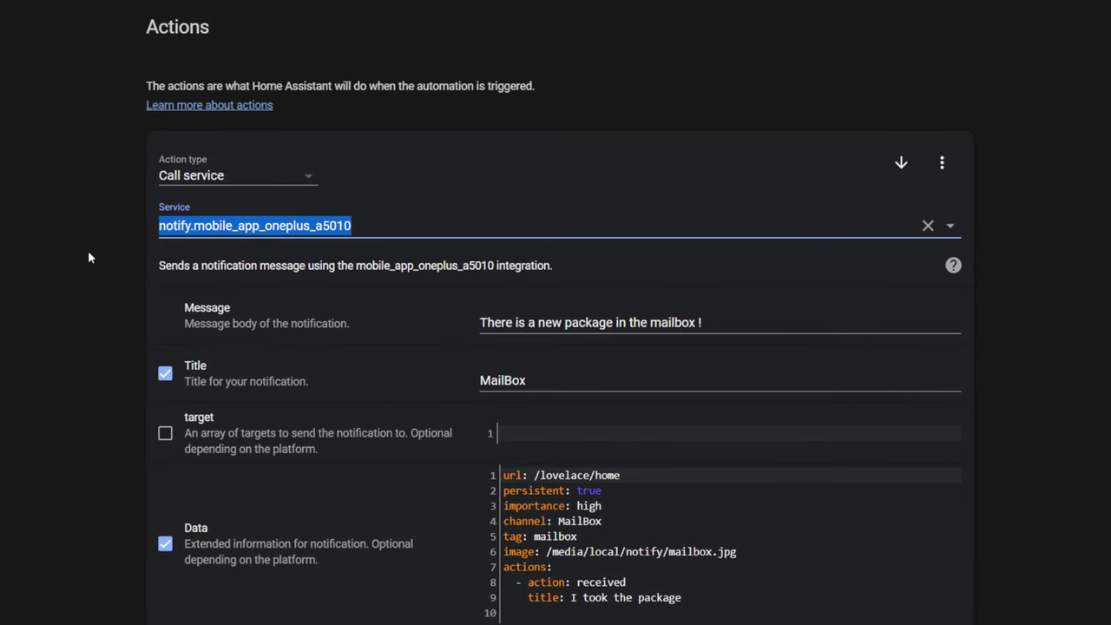
left_click(89, 255)
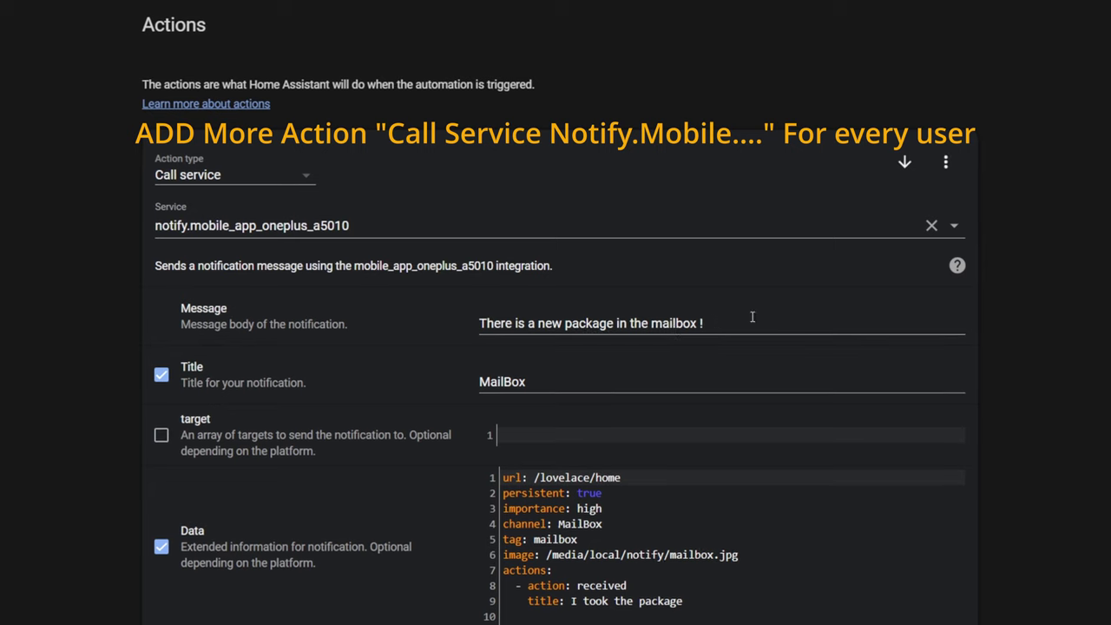
left_click_drag(746, 323, 471, 328)
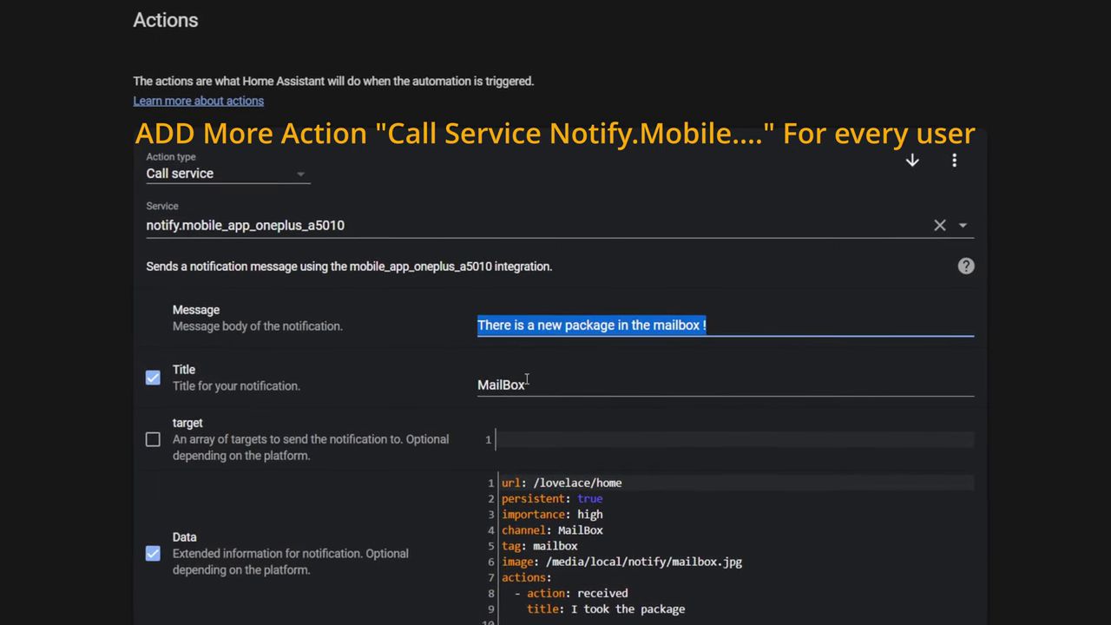
left_click(464, 384)
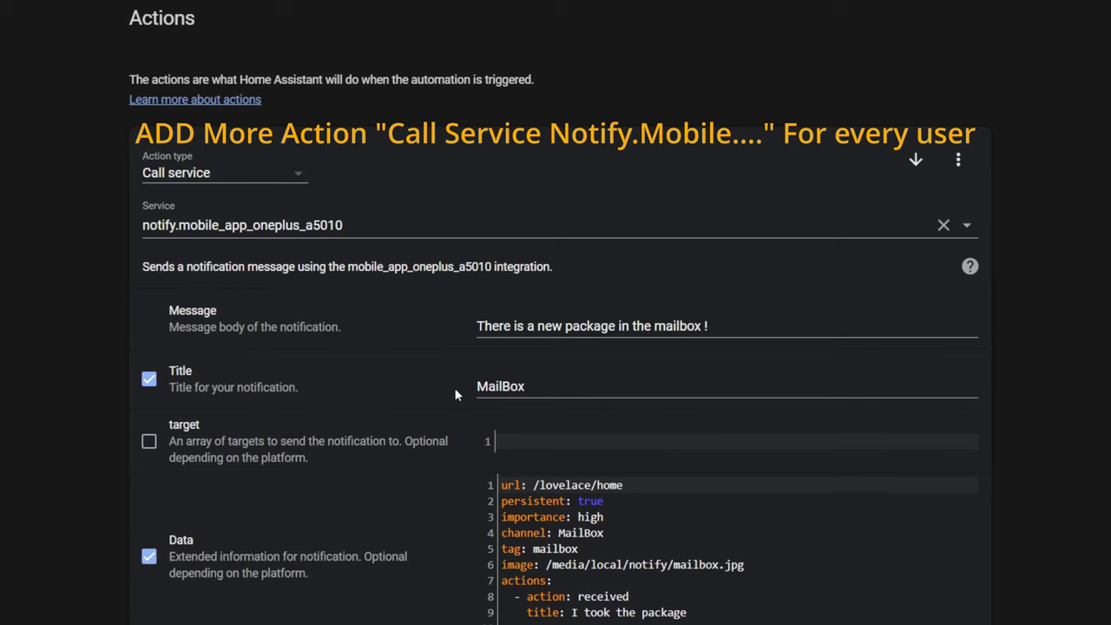
scroll(508, 417, "down", 2)
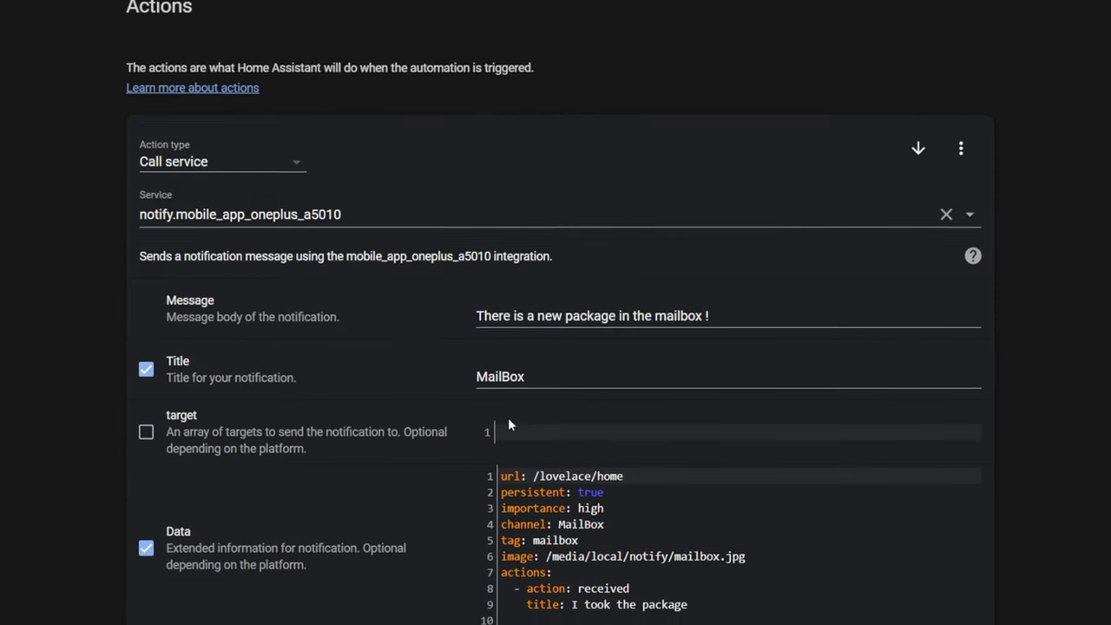
scroll(513, 420, "down", 1)
left_click_drag(500, 236, 666, 388)
left_click(700, 378)
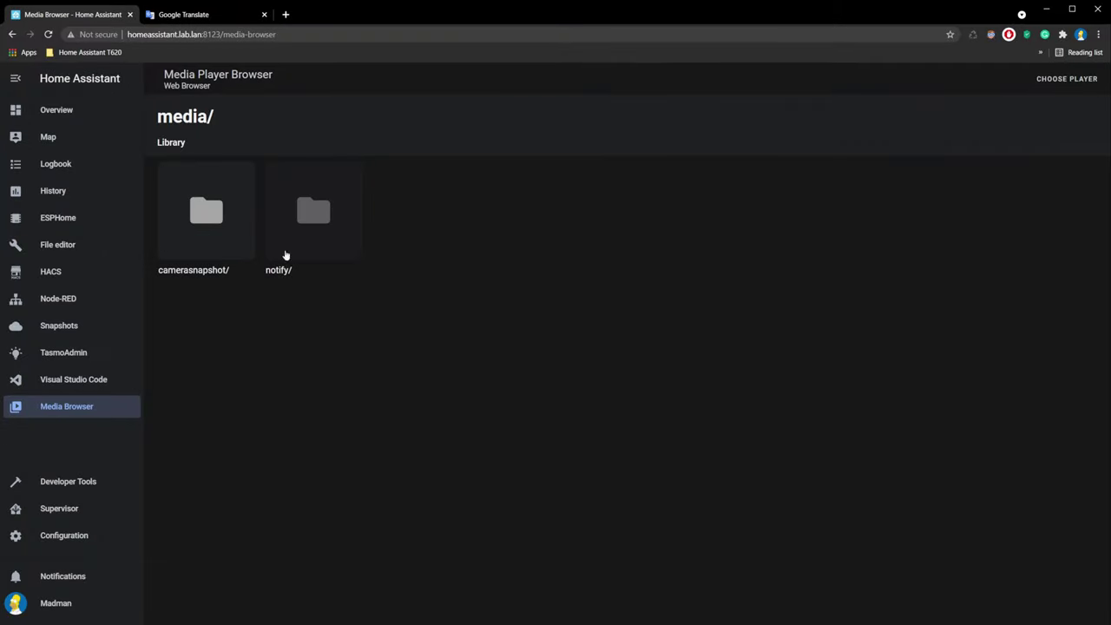
Step: Preview mailbox.jpg in the Media Browser notify folder, then return to the automation's top
left_click(286, 256)
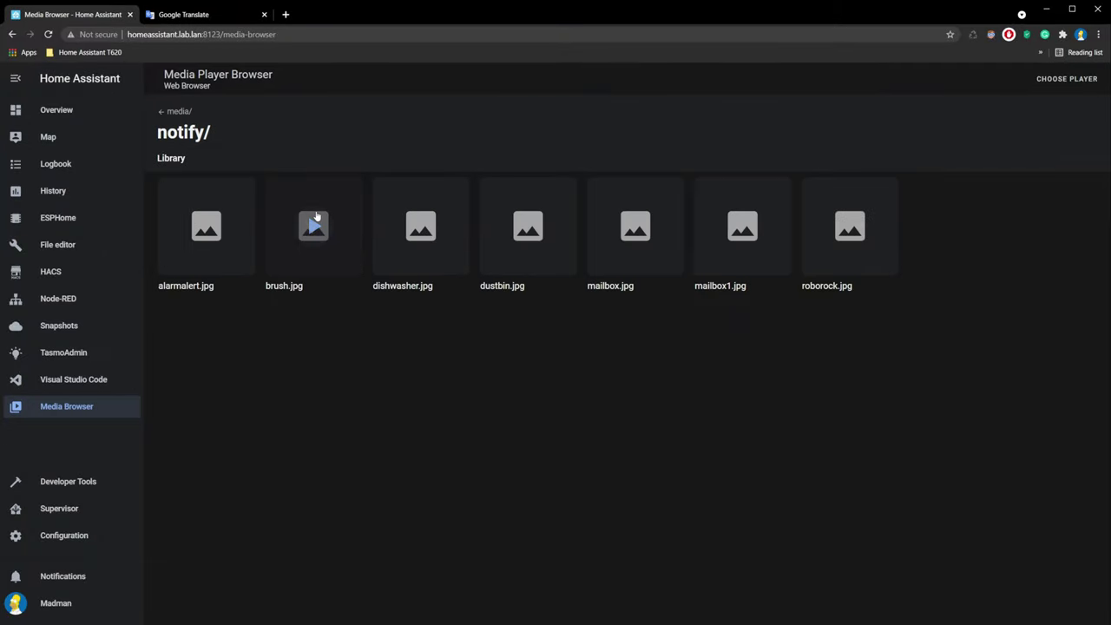
left_click(636, 225)
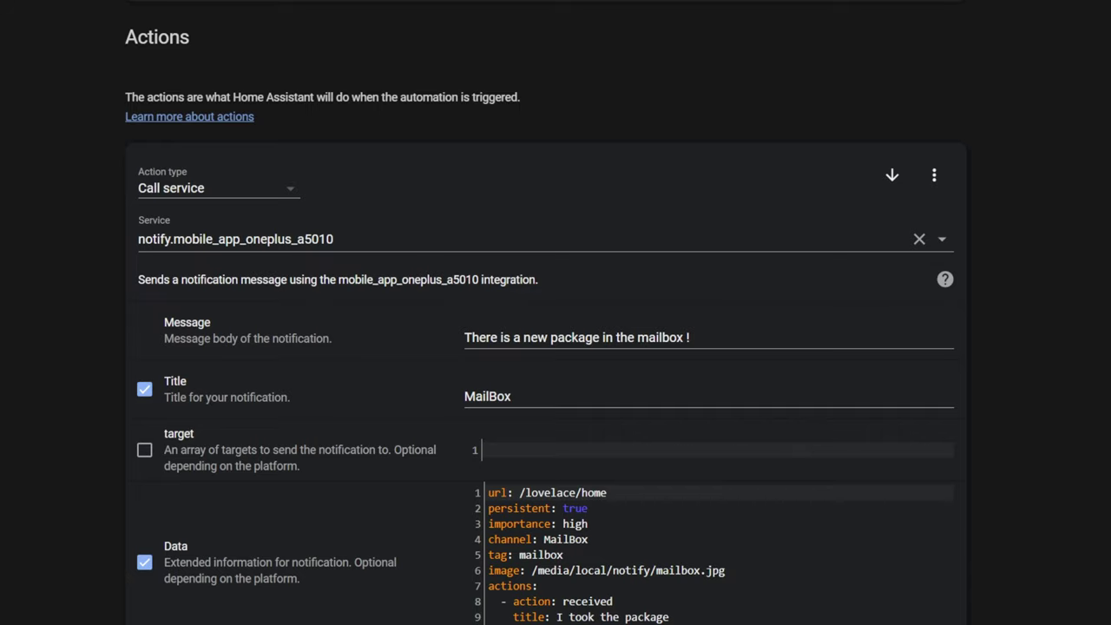
scroll(545, 347, "up", 5)
scroll(545, 348, "up", 8)
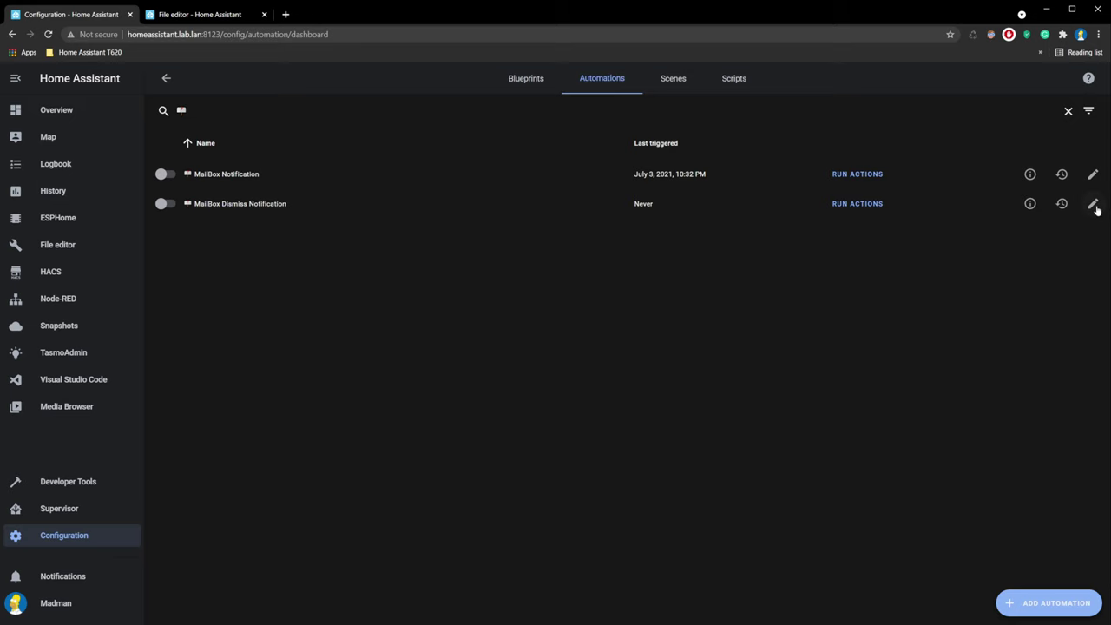
Step: Open MailBox Dismiss Notification and review its mobile_app_notification_action event trigger with action: received
left_click(1093, 204)
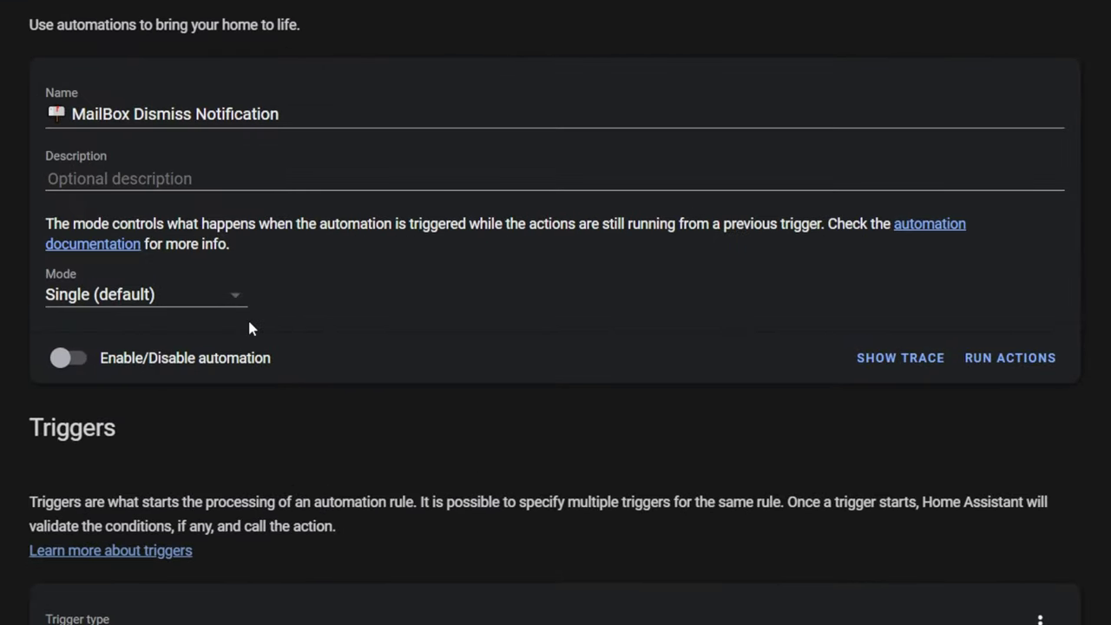
scroll(250, 324, "down", 5)
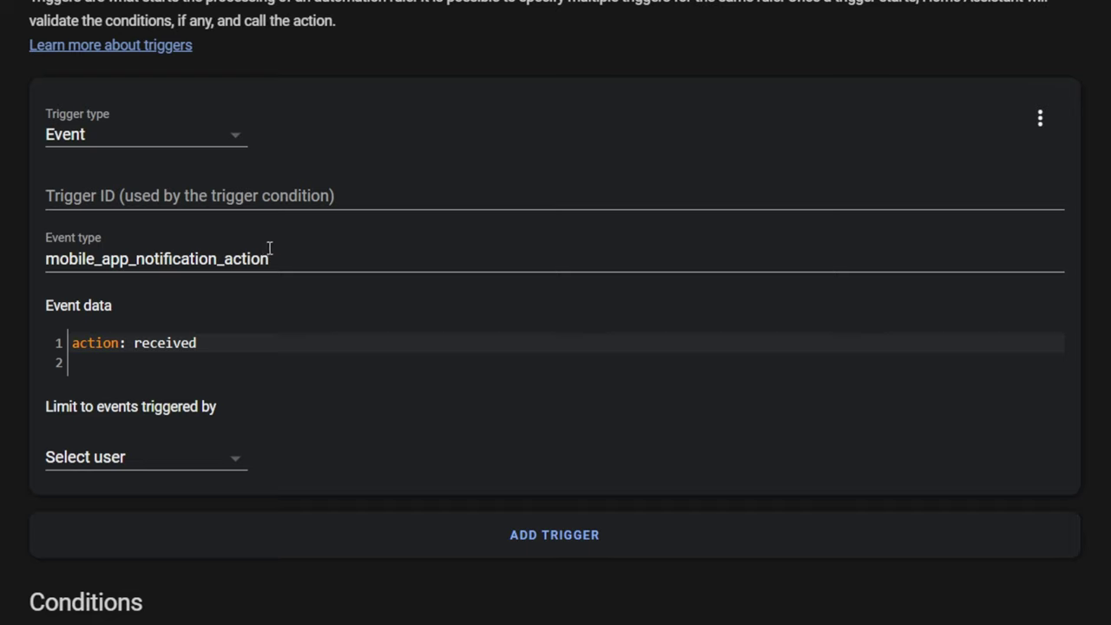
left_click_drag(272, 259, 186, 256)
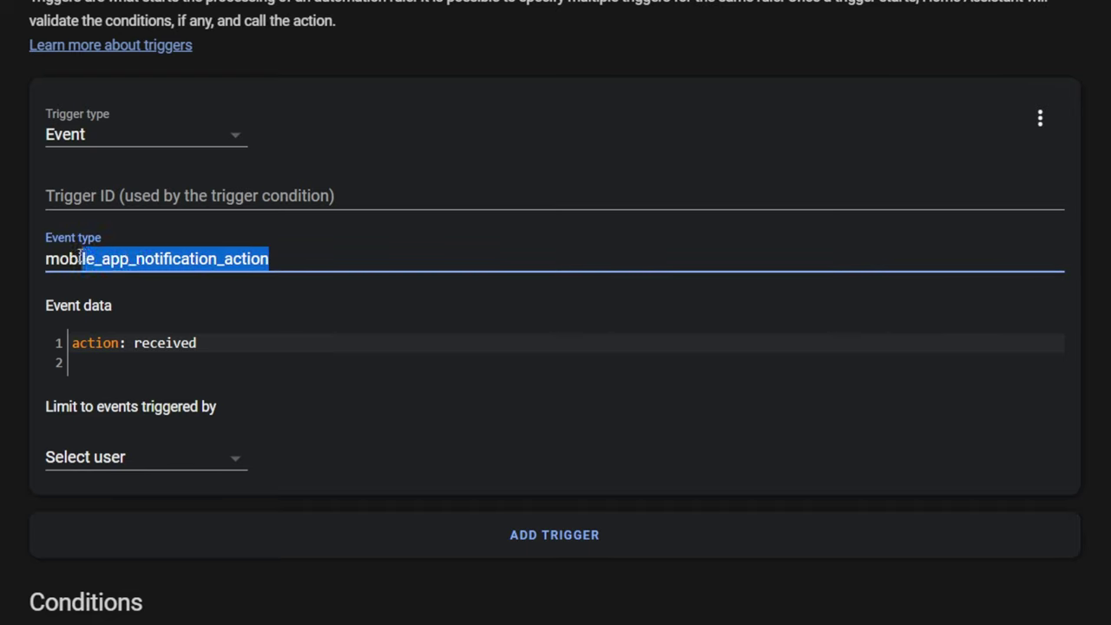
key("Tab")
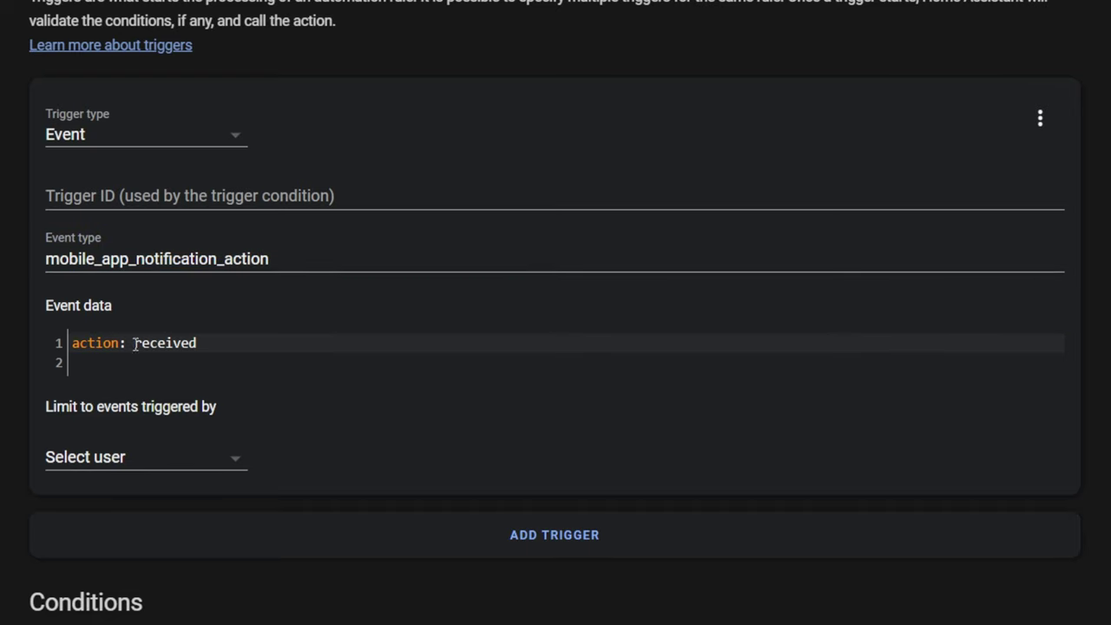
left_click_drag(200, 343, 153, 345)
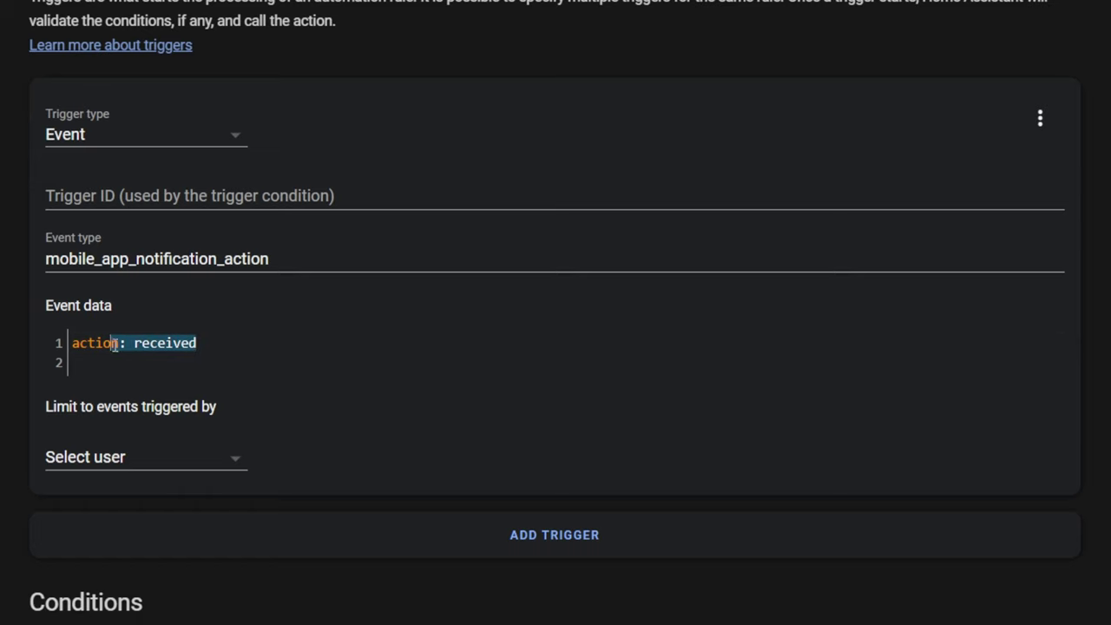
scroll(555, 312, "down", 10)
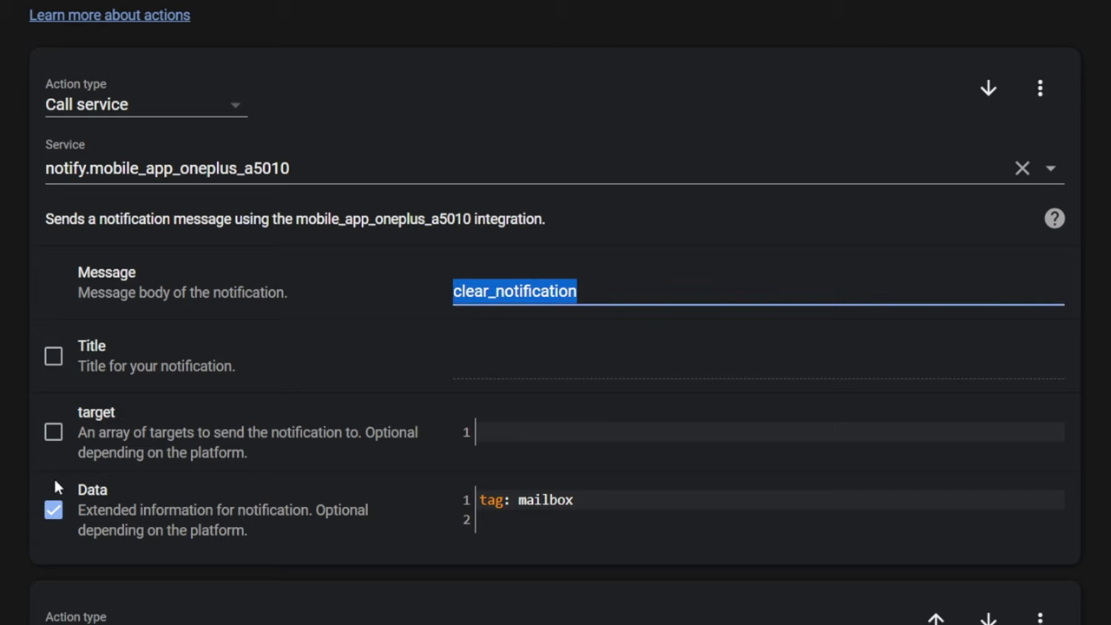
Step: Review the tag: mailbox clear_notification data and the python_script.set_state action setting sensor.gatewaylora to received
left_click_drag(602, 507, 467, 507)
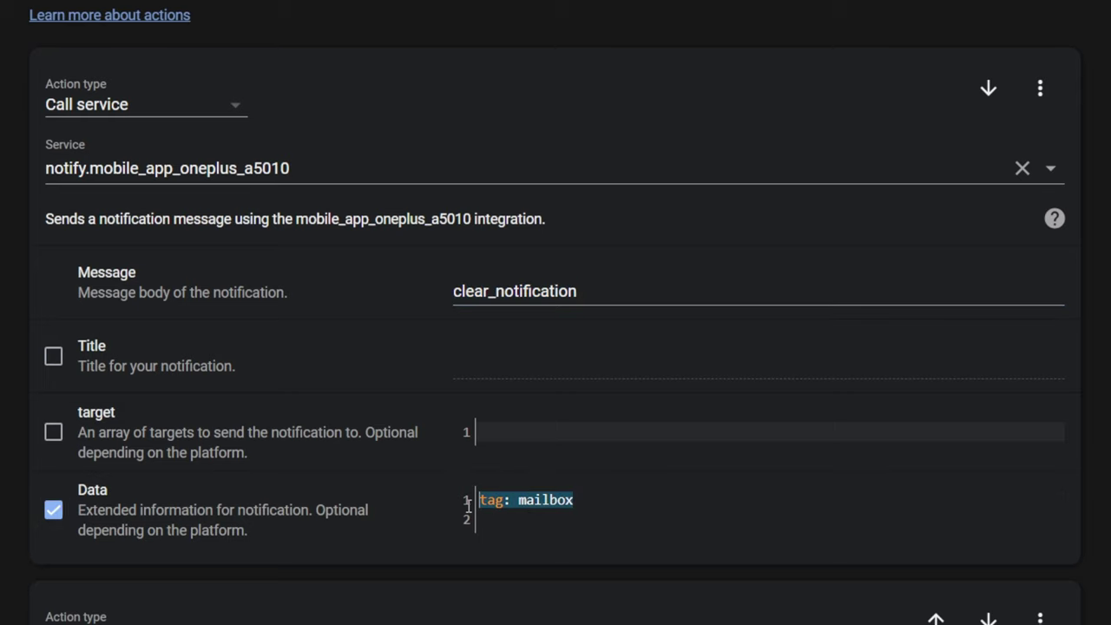
scroll(474, 495, "down", 7)
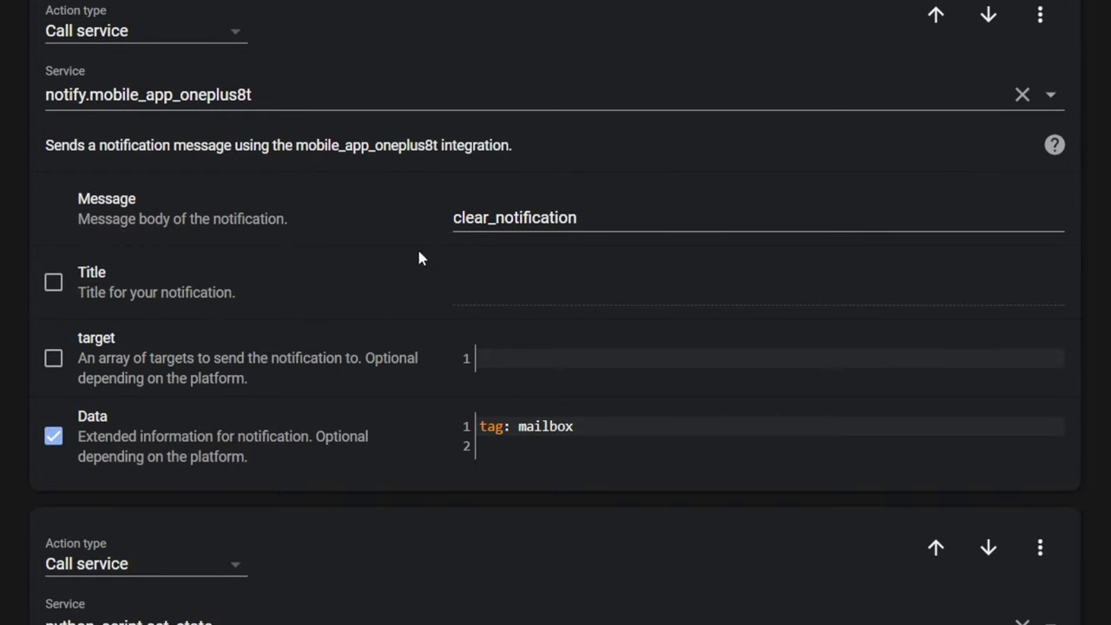
scroll(664, 224, "down", 5)
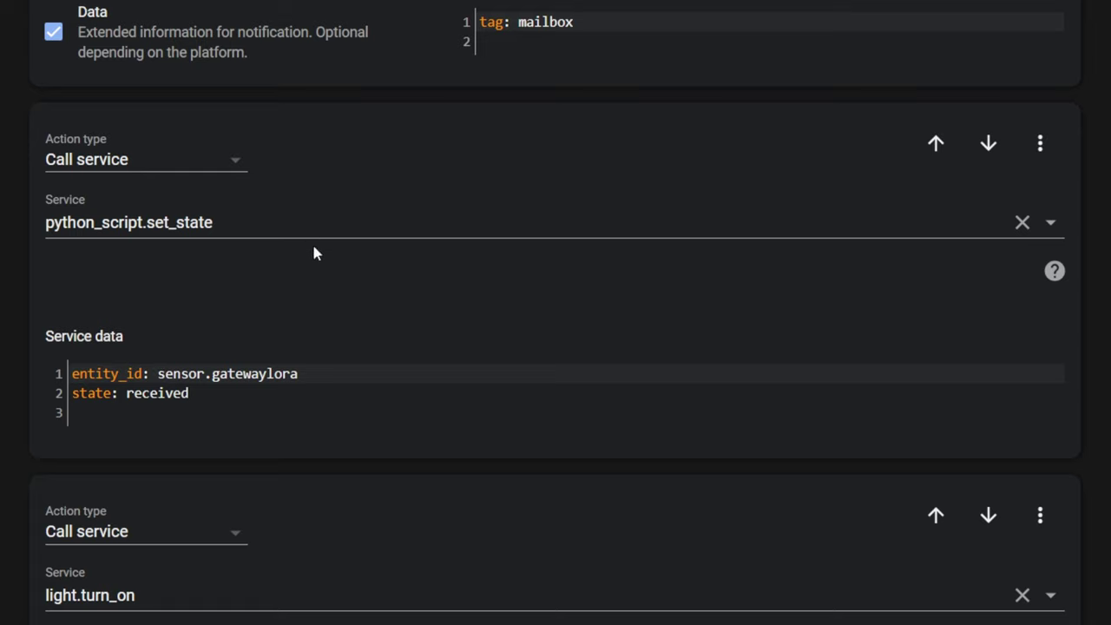
left_click_drag(250, 228, 16, 230)
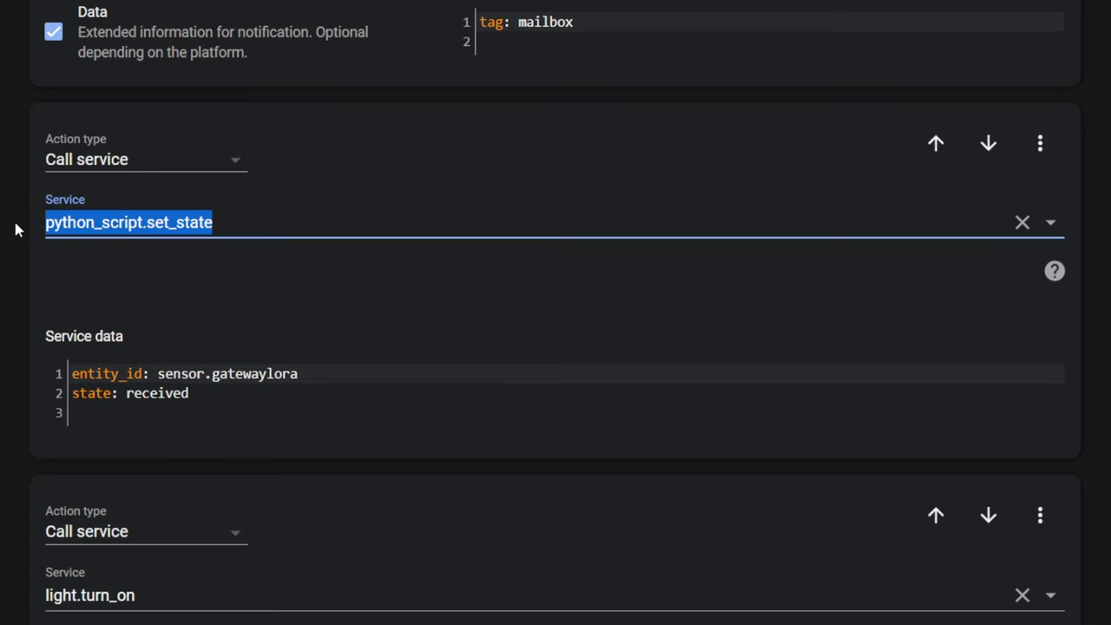
left_click(211, 401)
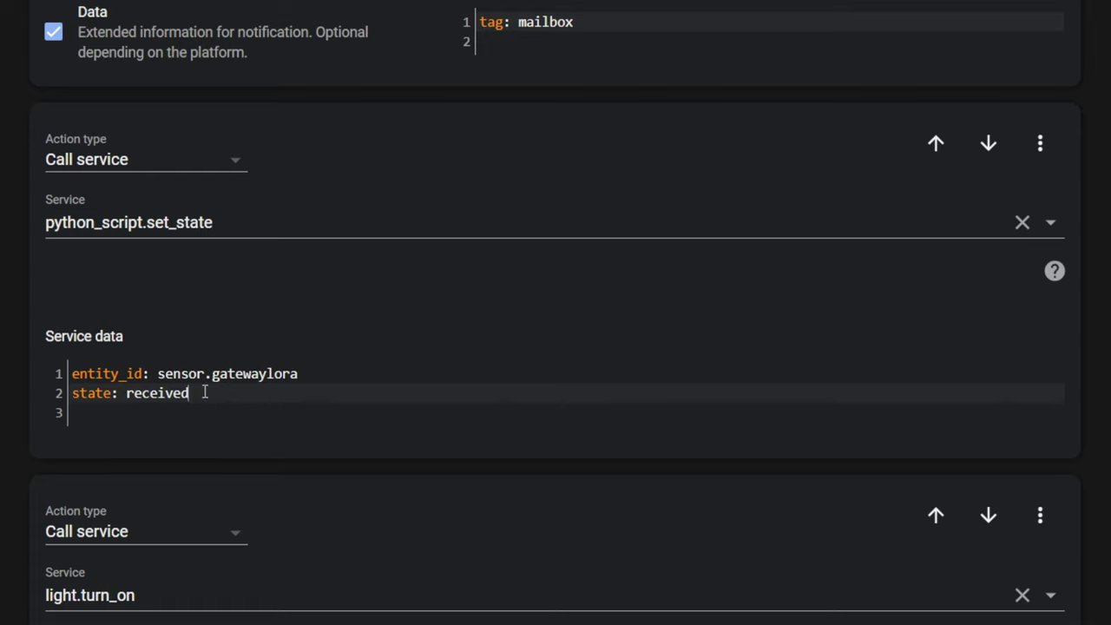
left_click_drag(203, 391, 45, 375)
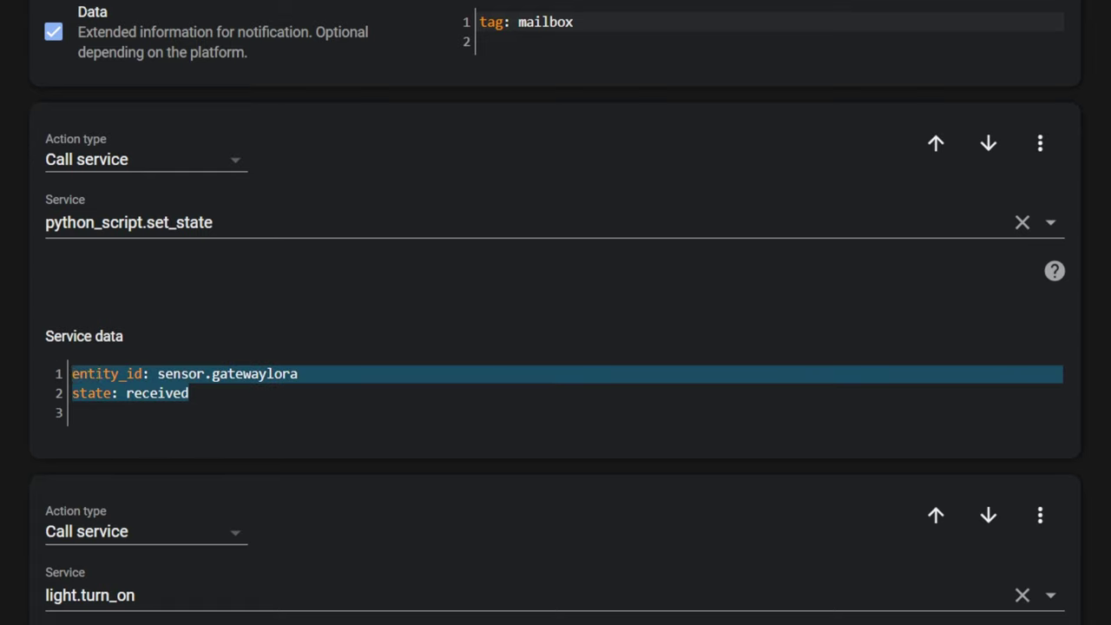